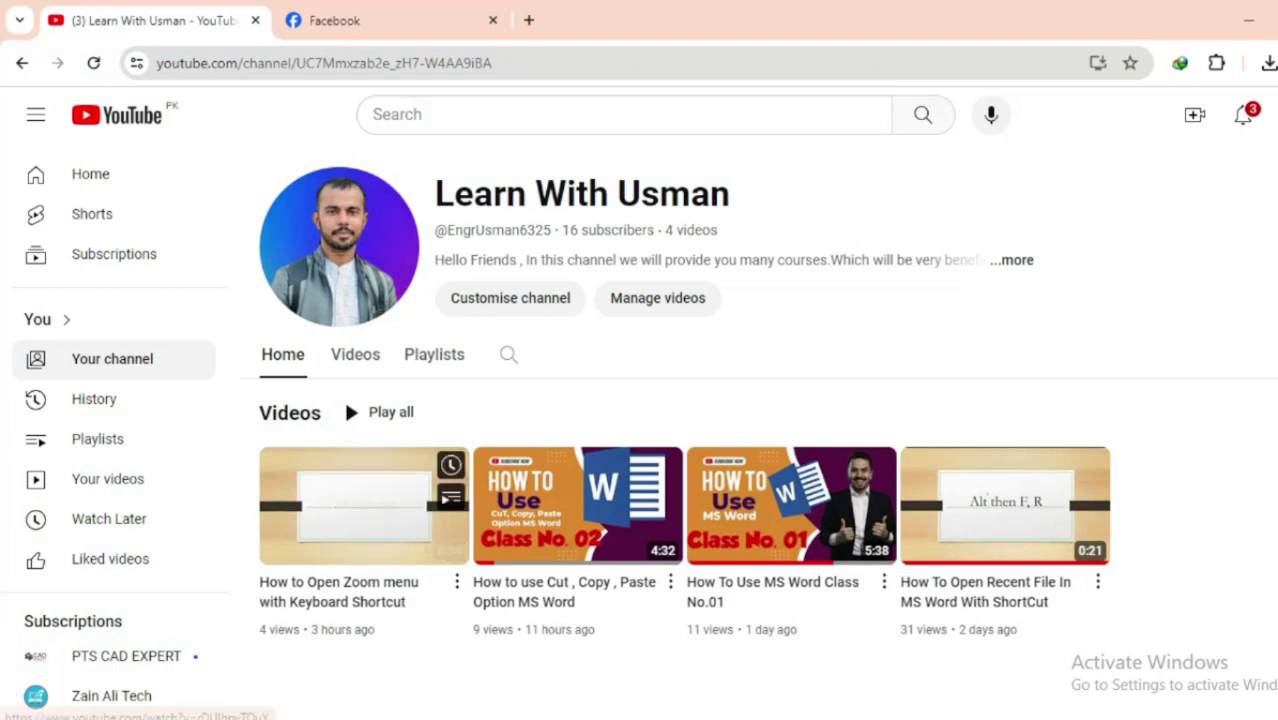
View the Skill Junction Facebook page and the Learn With Usman YouTube channel, and switch to the blank Word document.
key("ctrl+Tab")
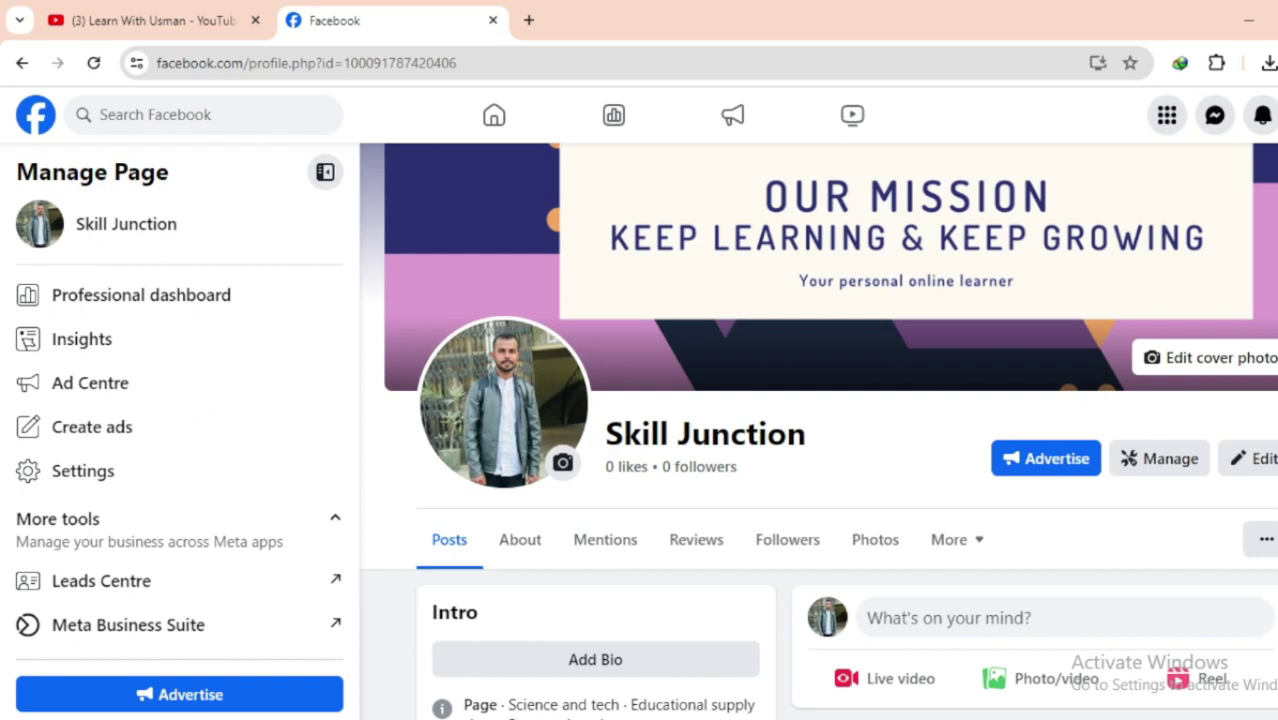
key("ctrl+Tab")
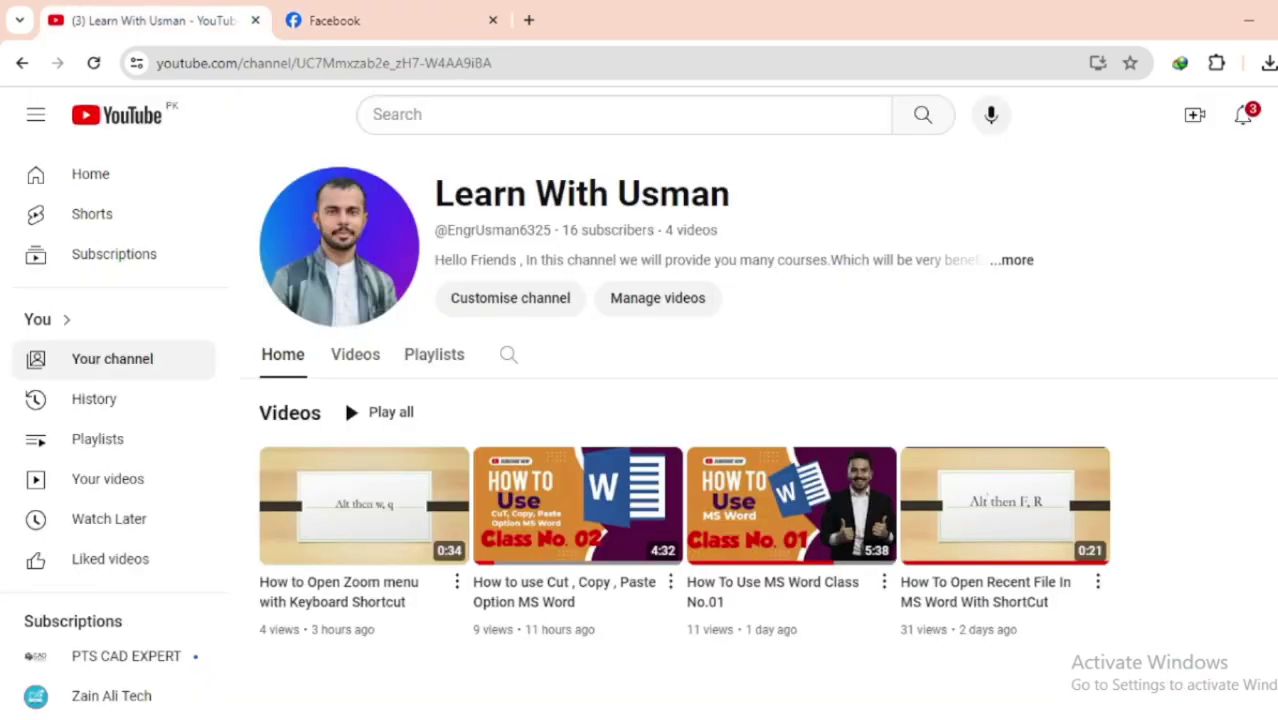
key("super+d")
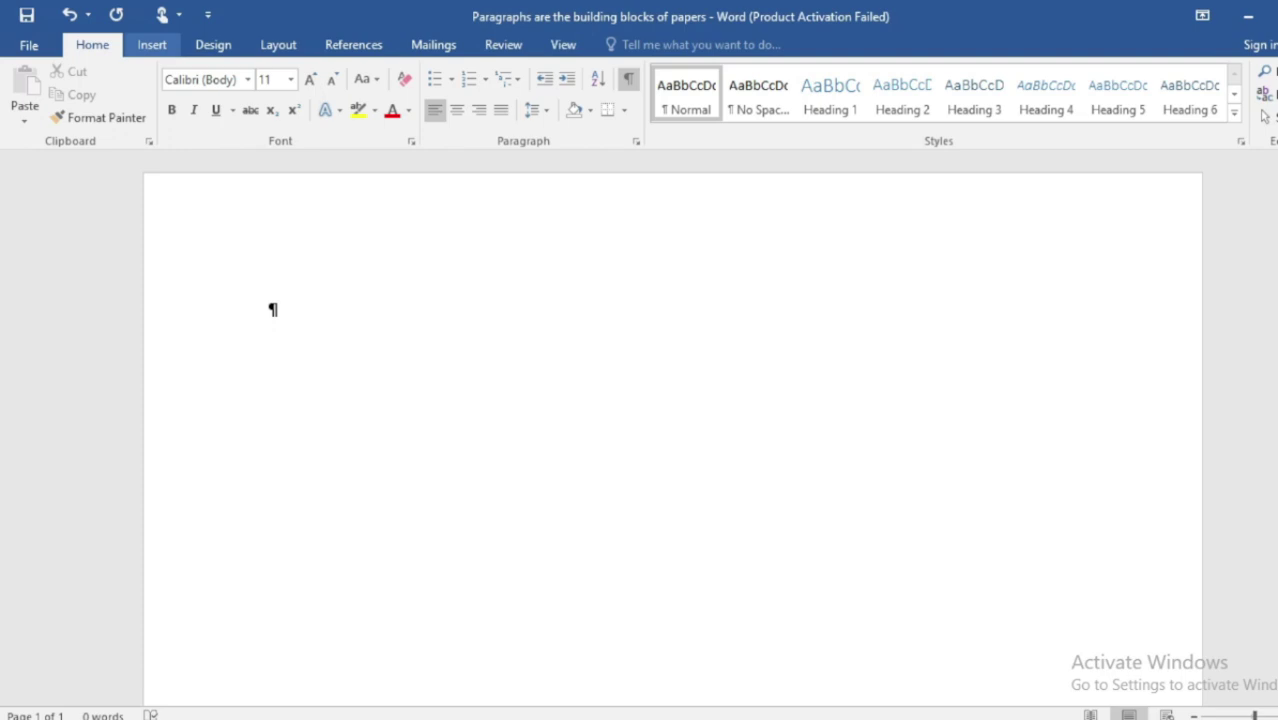
Insert a table with one column and one row at the start of the blank document.
left_click(152, 44)
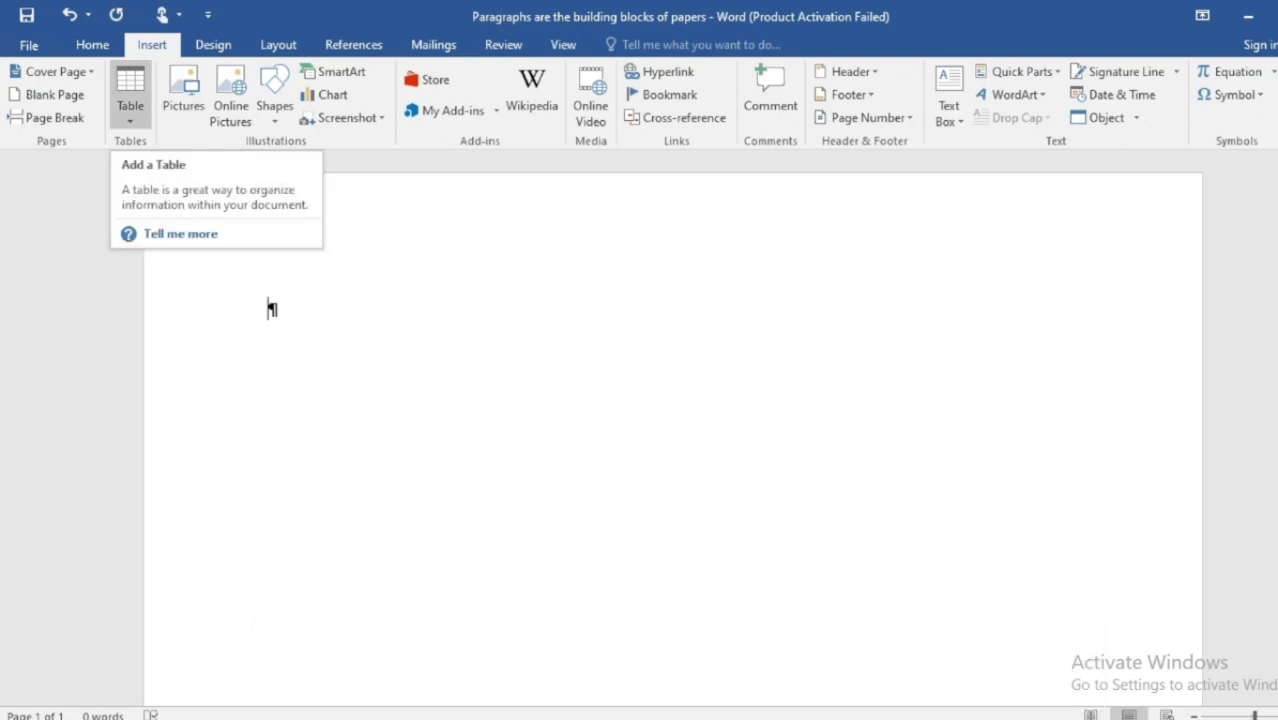
left_click(130, 95)
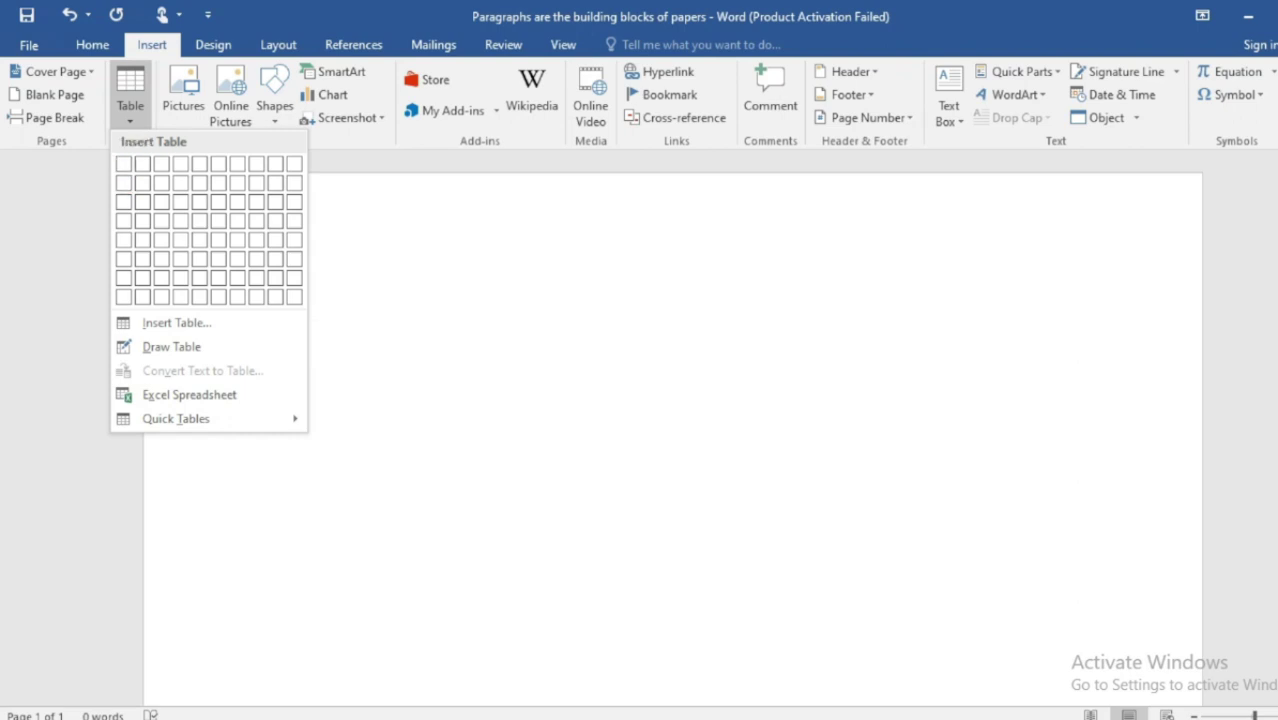
left_click(124, 164)
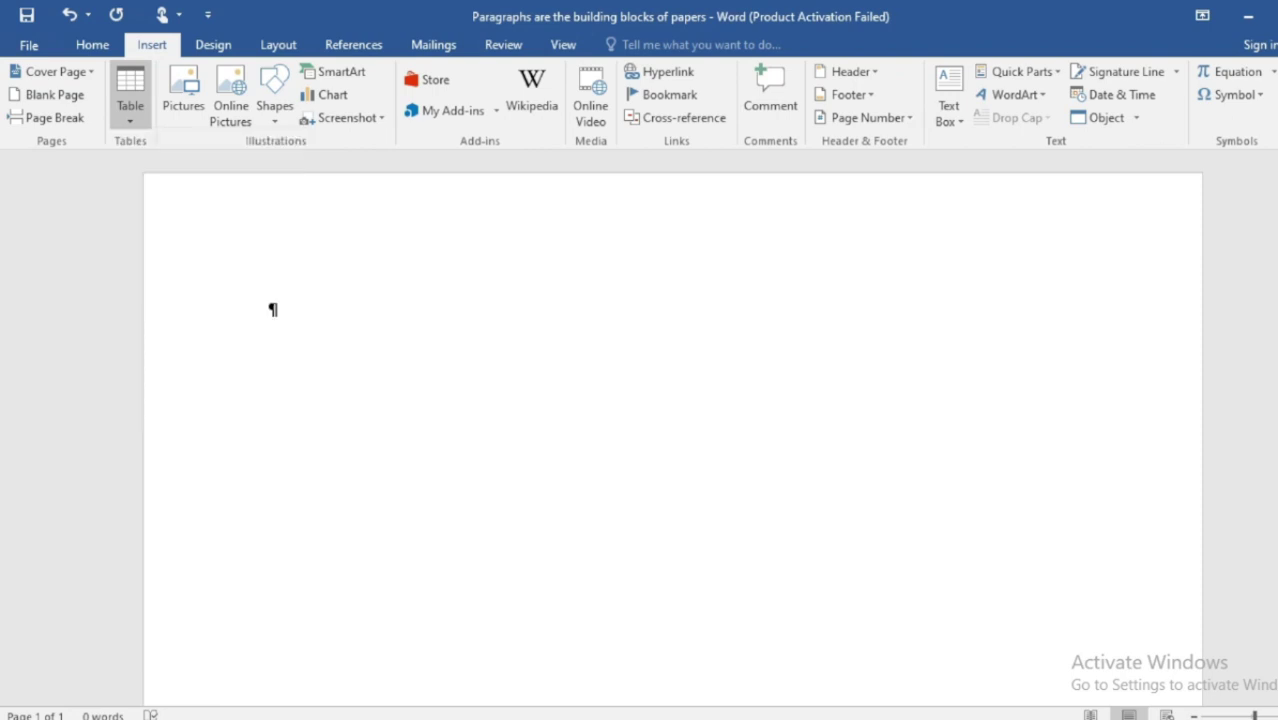
left_click(152, 45)
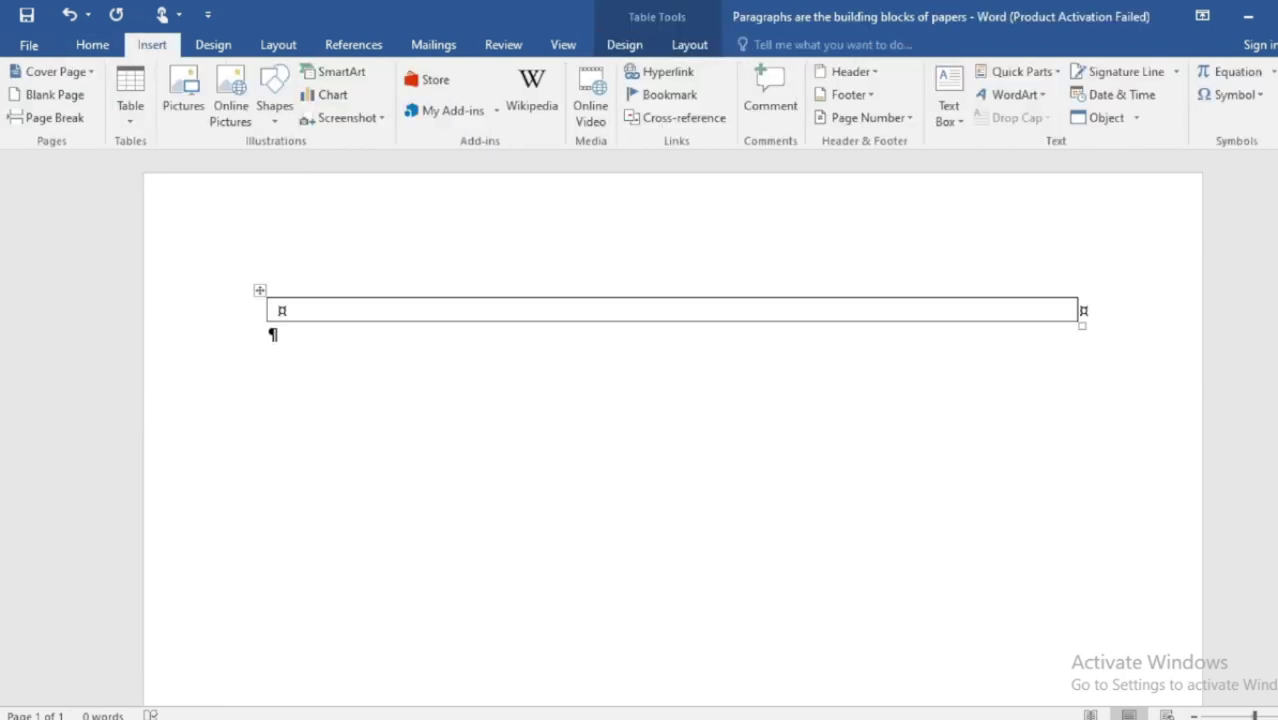
Insert a nested table of 5 columns and 6 rows inside the single-cell table.
left_click(130, 100)
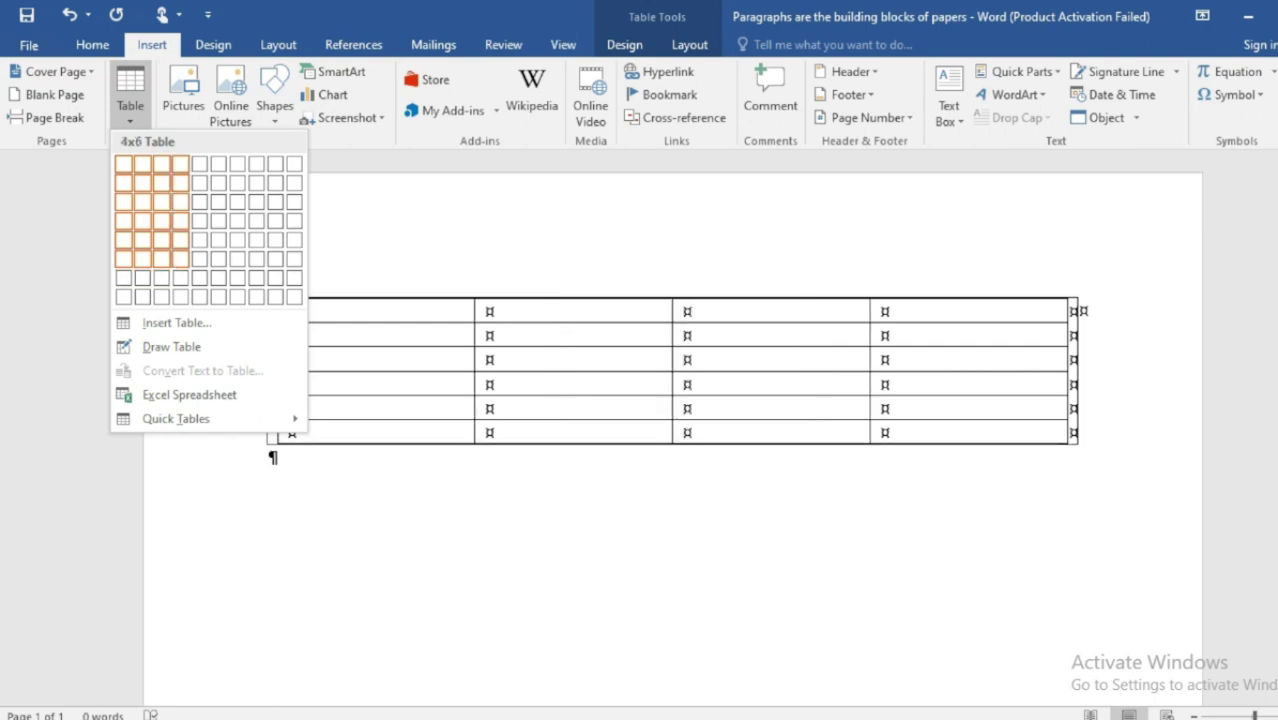
left_click(199, 258)
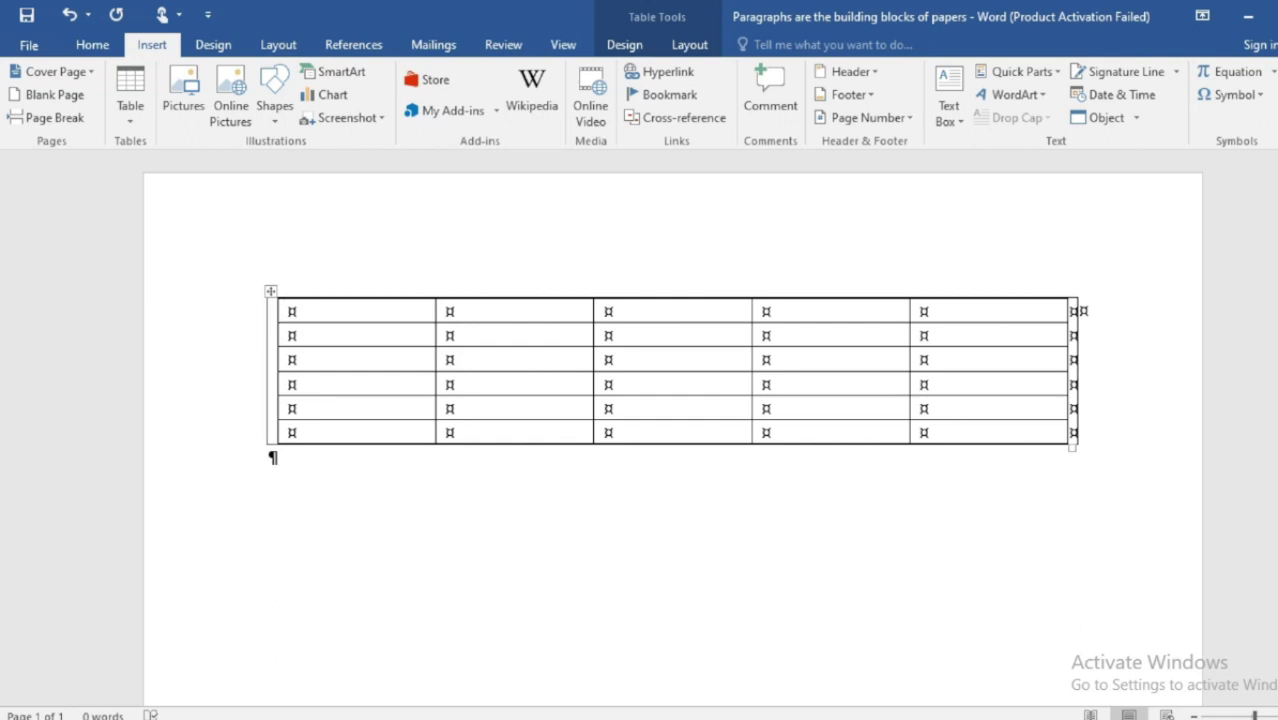
Delete the nested table of 5 columns and 6 rows from the single-cell table.
key("shift+Down")
key("shift+Down")
key("shift+Down")
key("shift+Down")
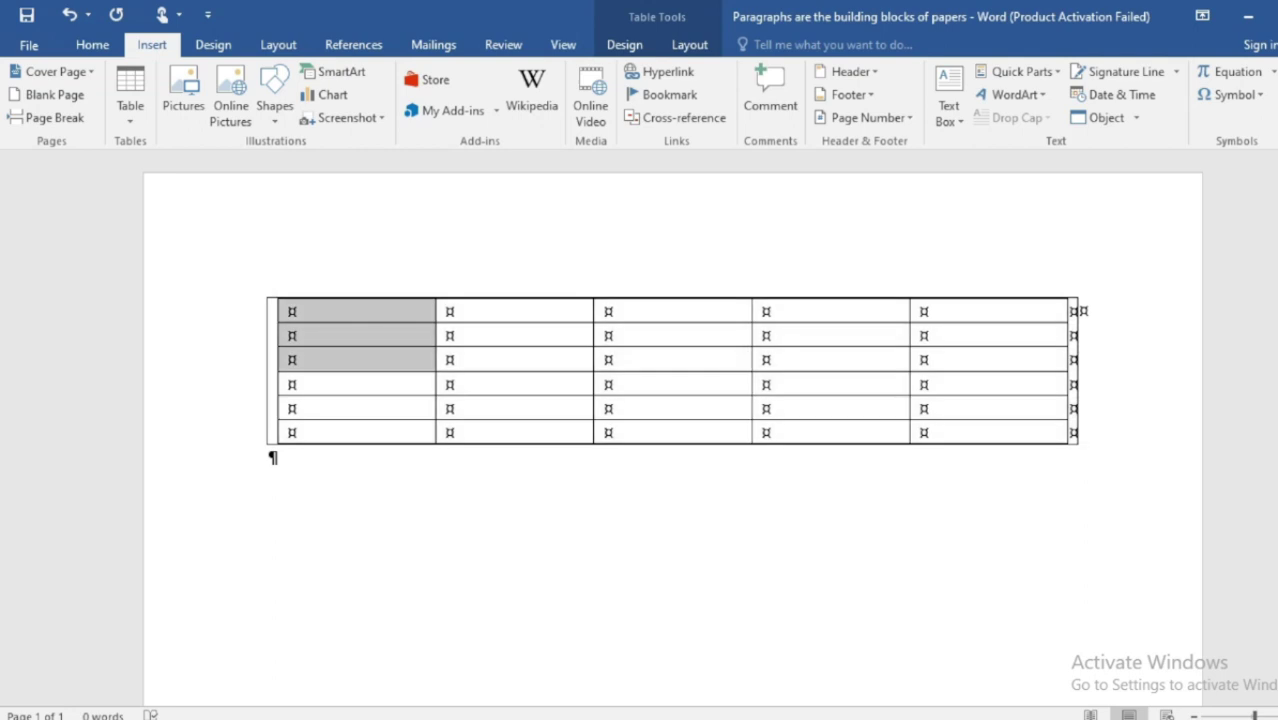
left_click_drag(290, 410, 276, 457)
key("BackSpace")
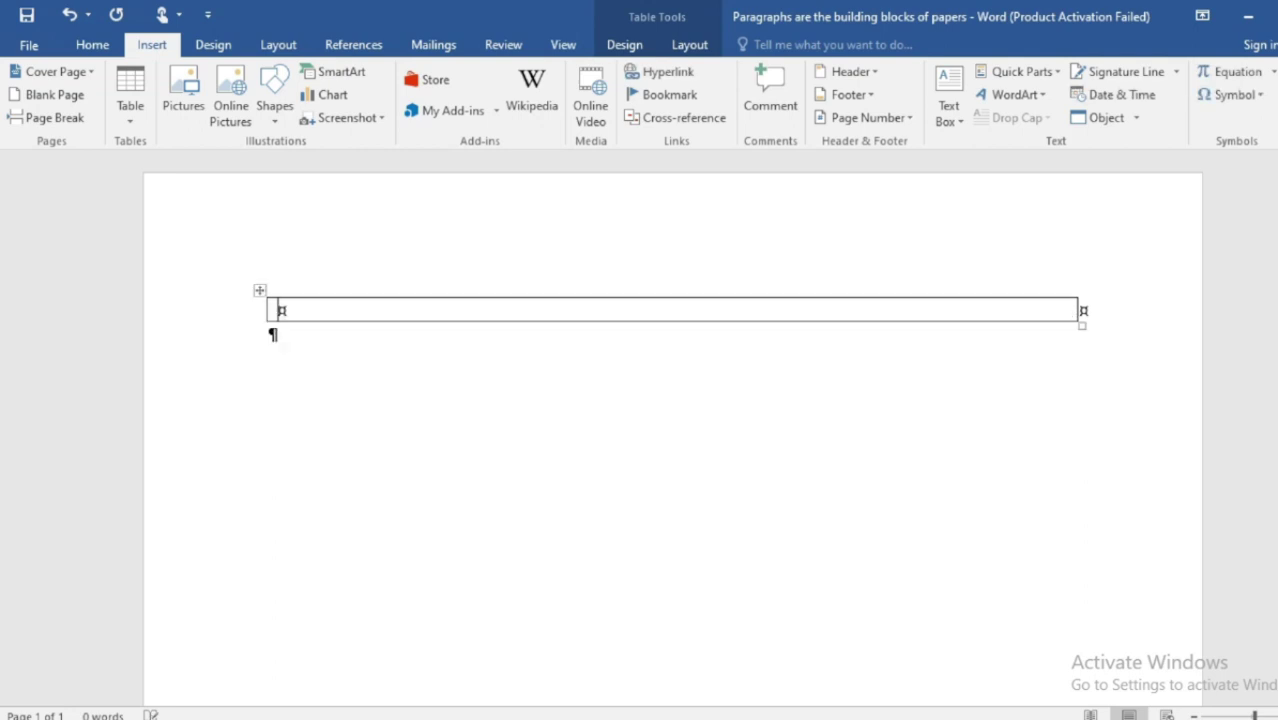
Insert a nested table of 3 columns and 3 rows inside the single-cell table.
left_click_drag(284, 310, 490, 310)
left_click(280, 310)
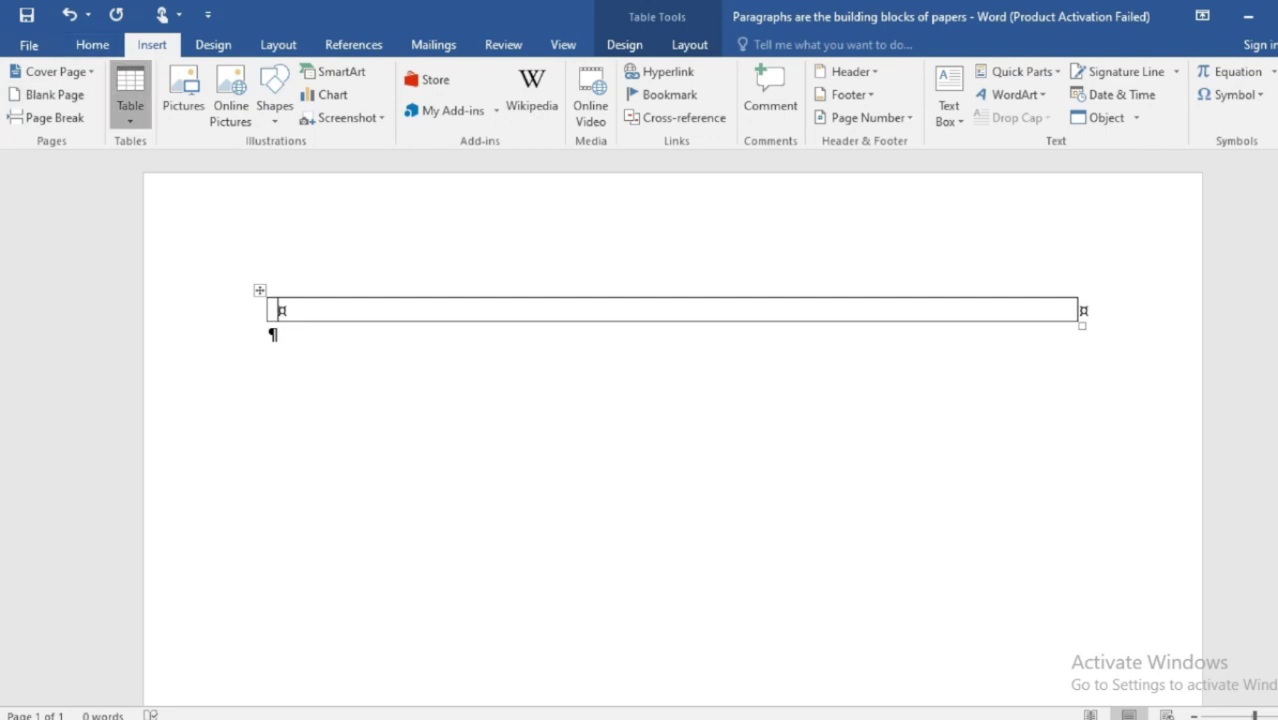
left_click(130, 100)
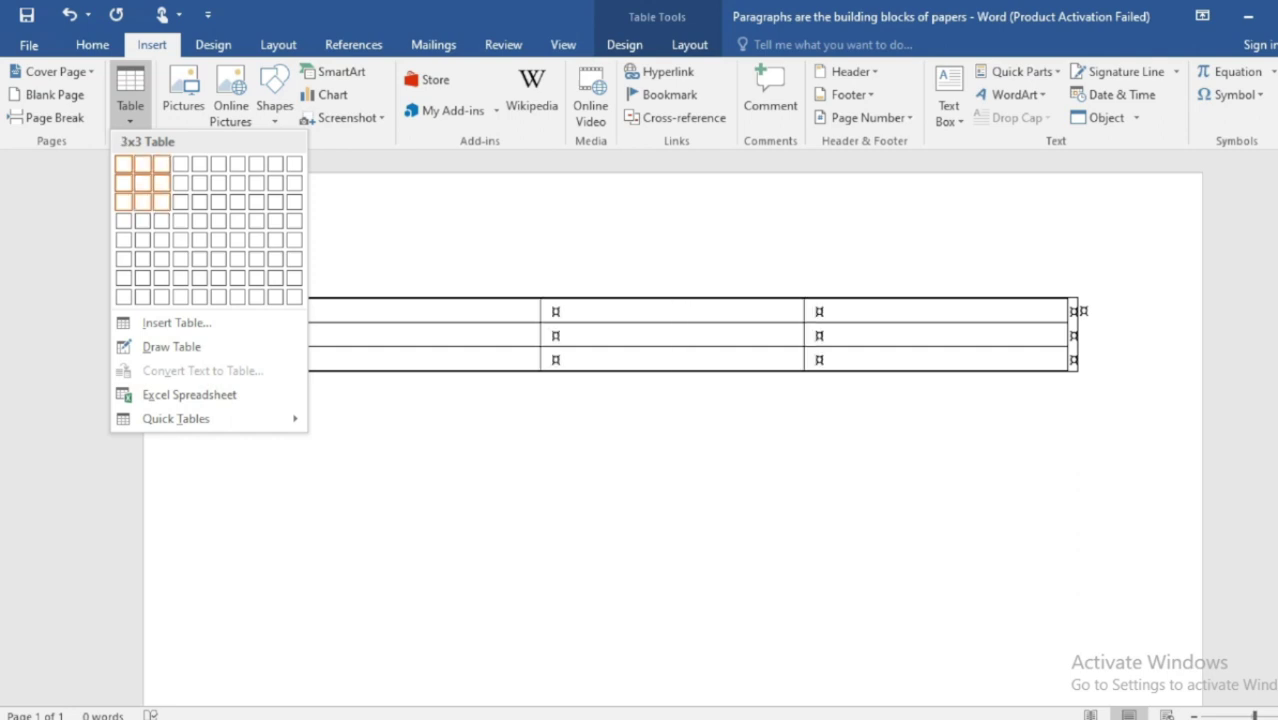
left_click(161, 201)
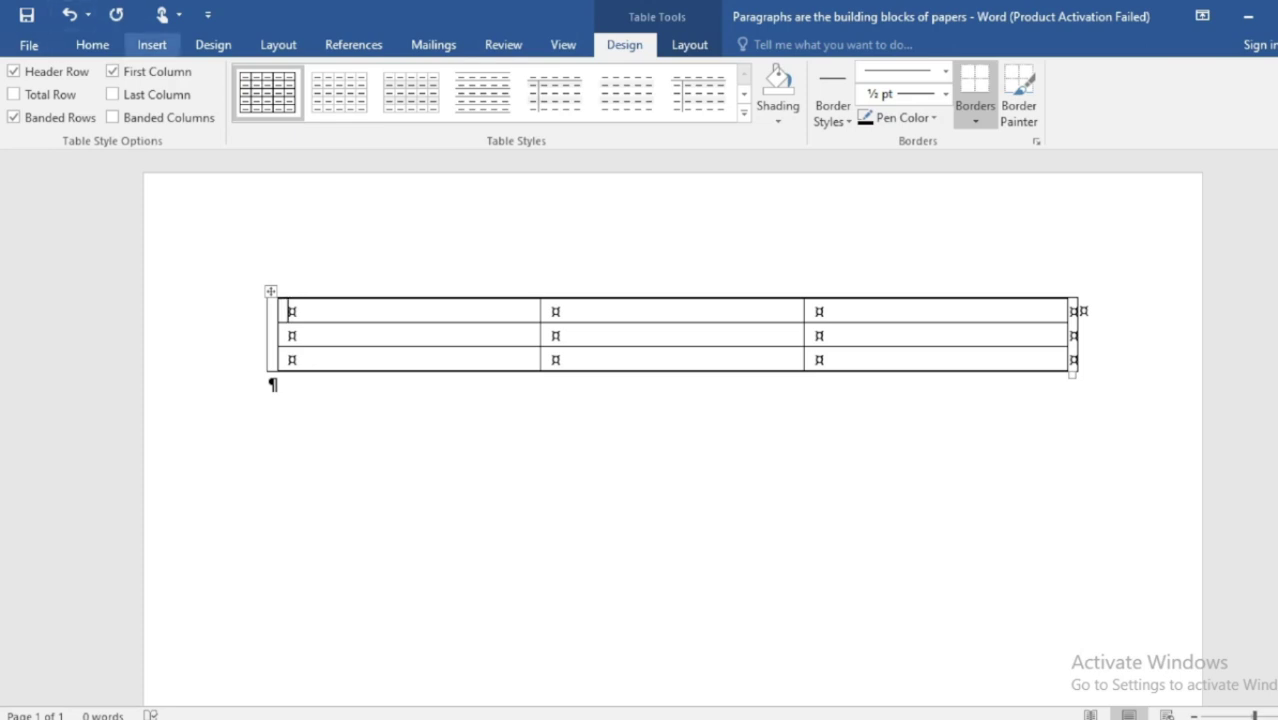
Insert a nested table of 4 columns and 5 rows in the first cell of the 3x3 table.
left_click(152, 44)
left_click(130, 95)
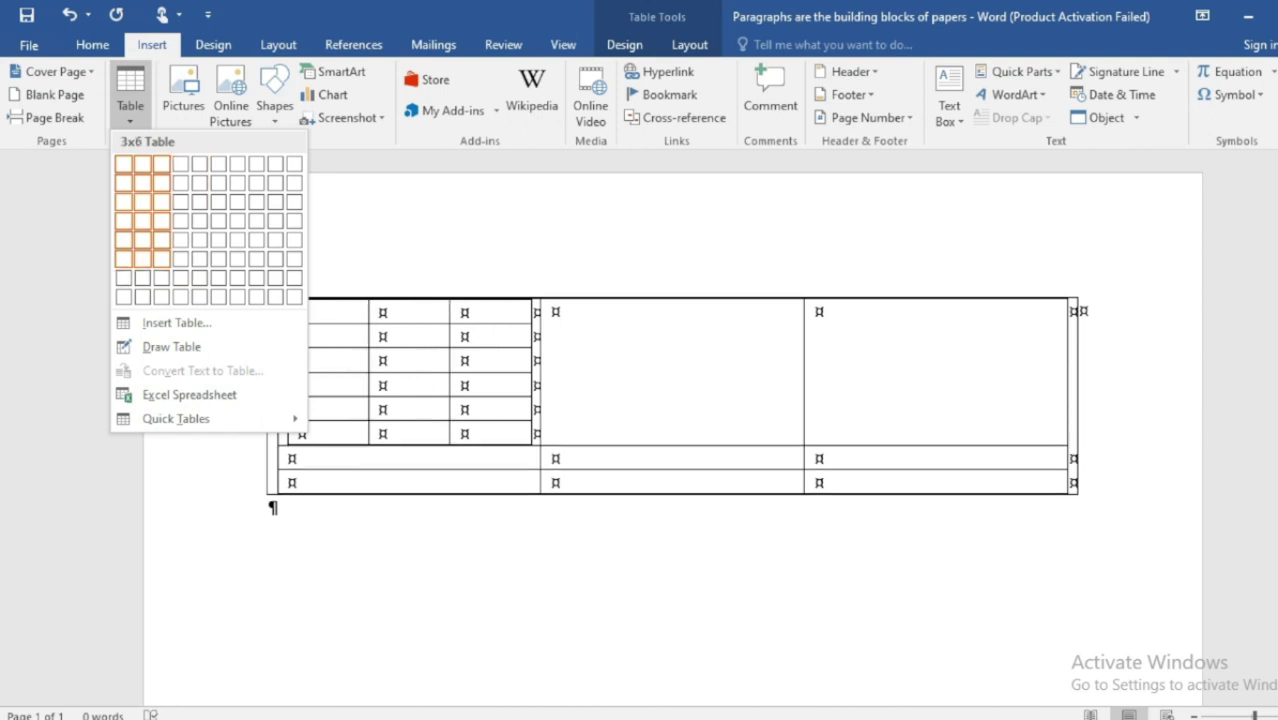
left_click(180, 239)
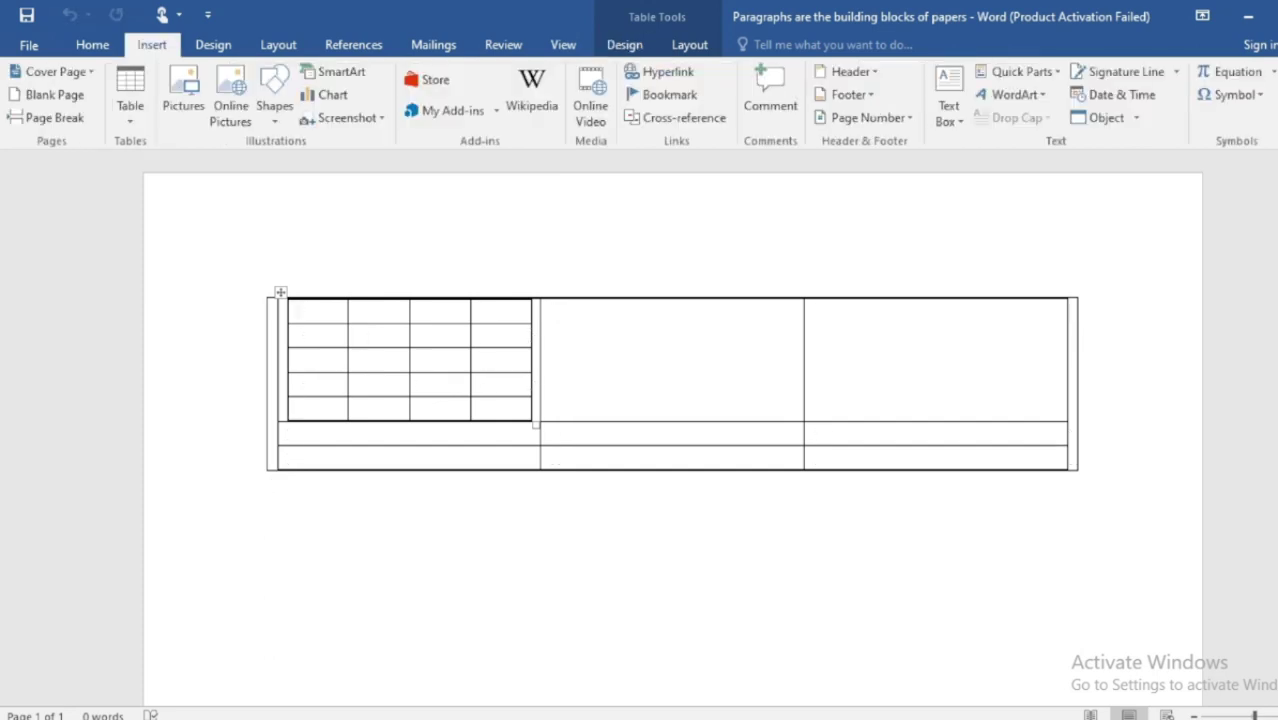
left_click(130, 100)
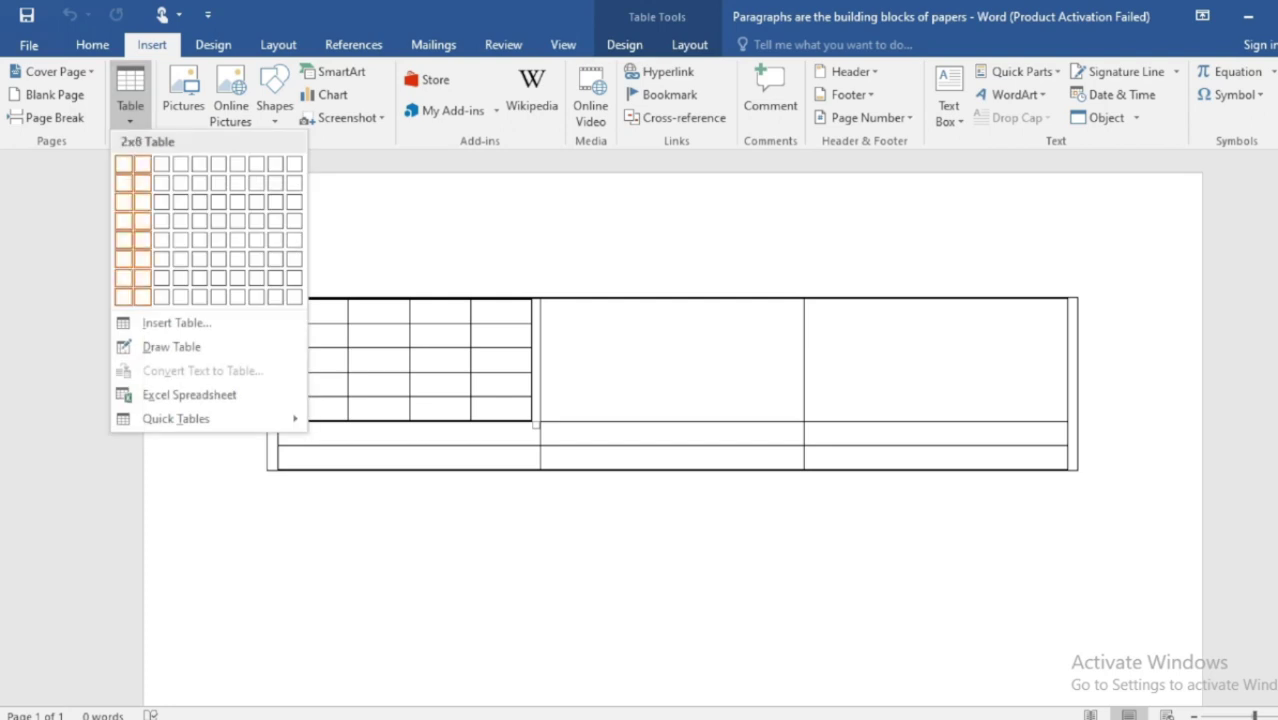
left_click(176, 322)
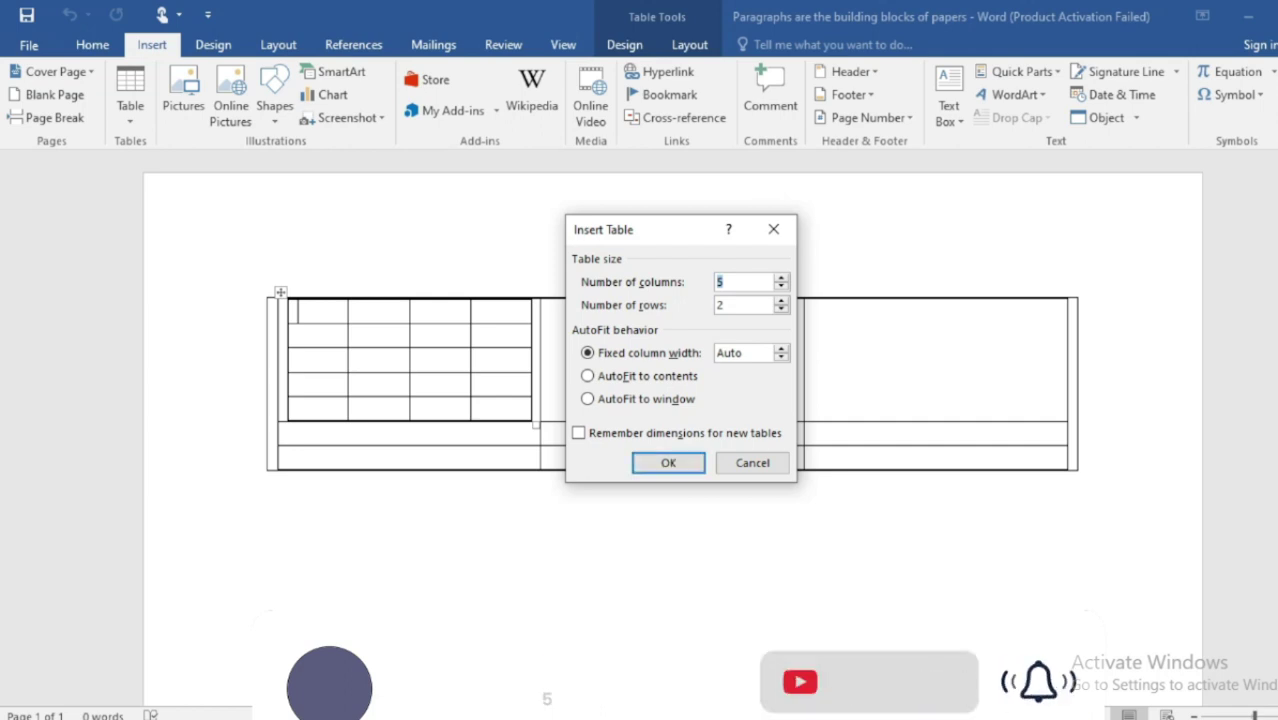
left_click(752, 462)
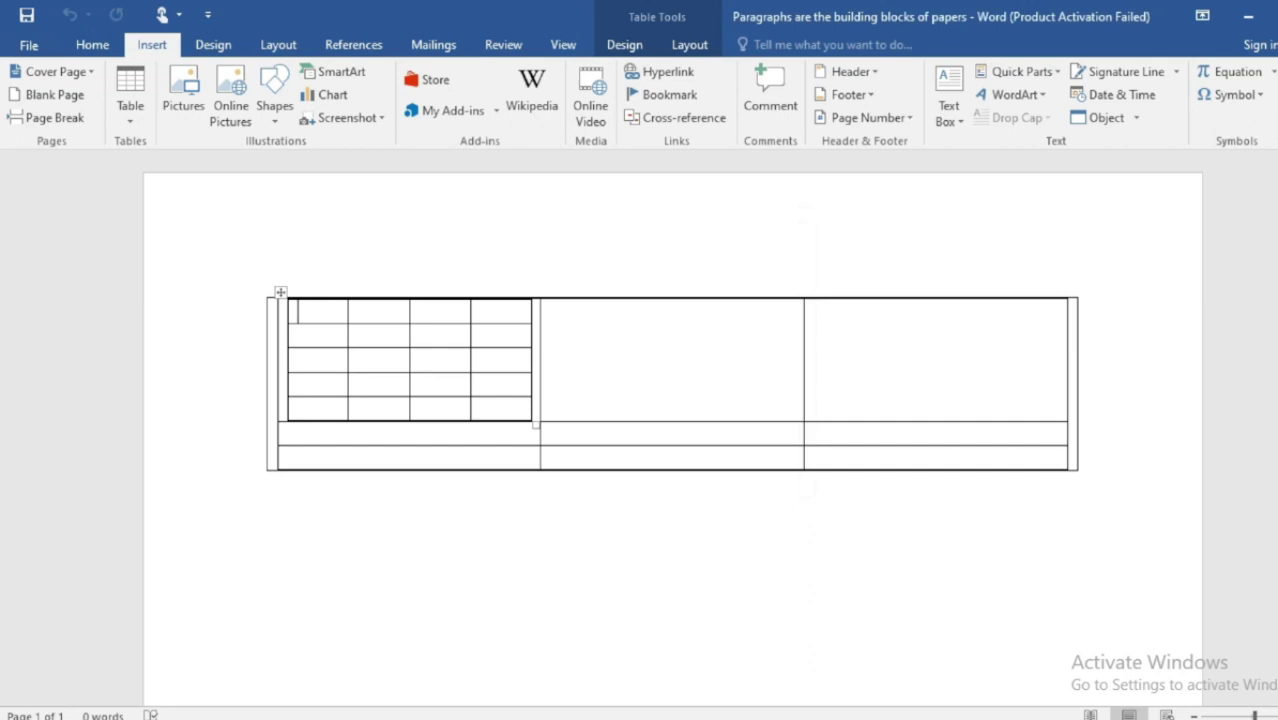
left_click(130, 95)
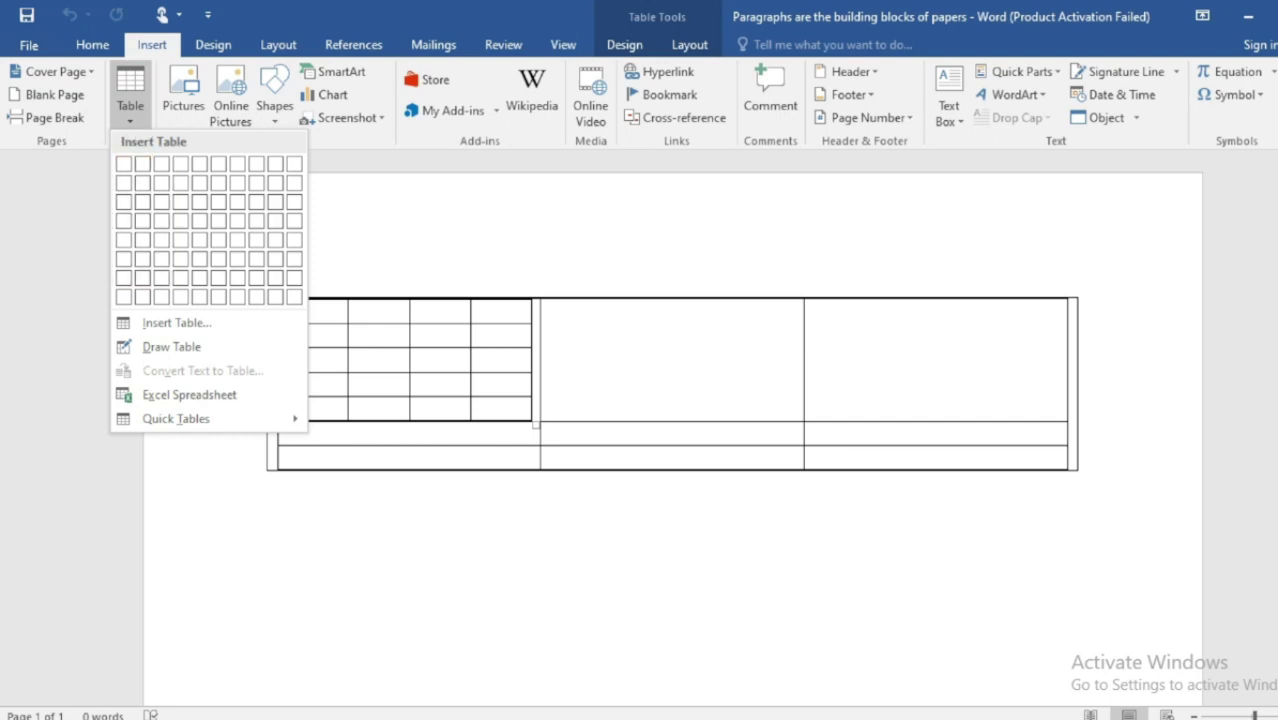
key("Escape")
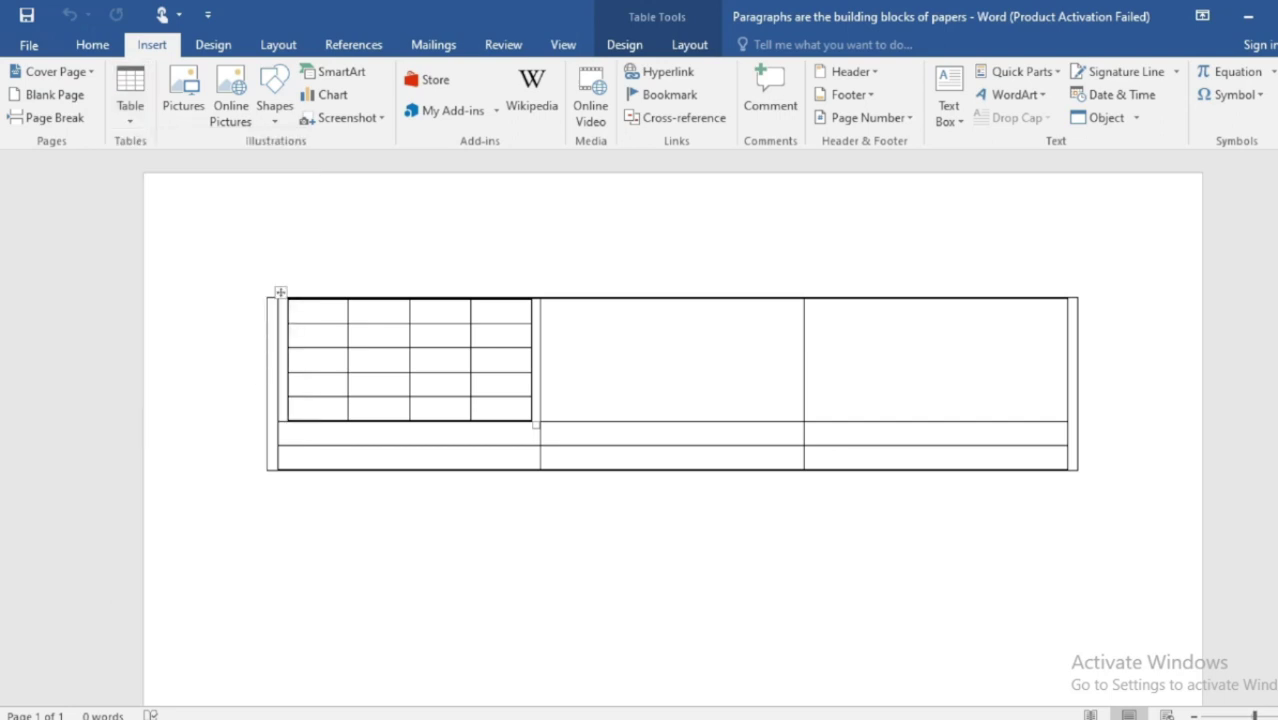
Insert a table of 3 columns and 15 rows below the existing tables by specifying its dimensions.
left_click(130, 92)
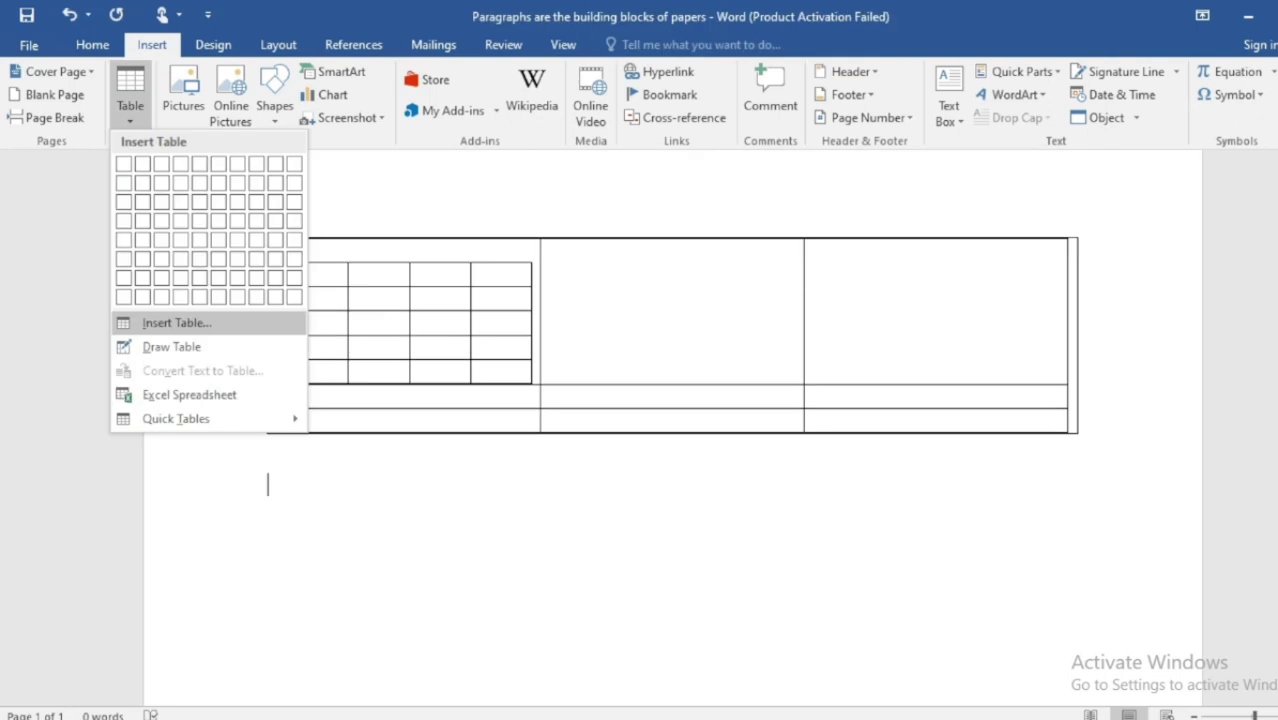
left_click(176, 322)
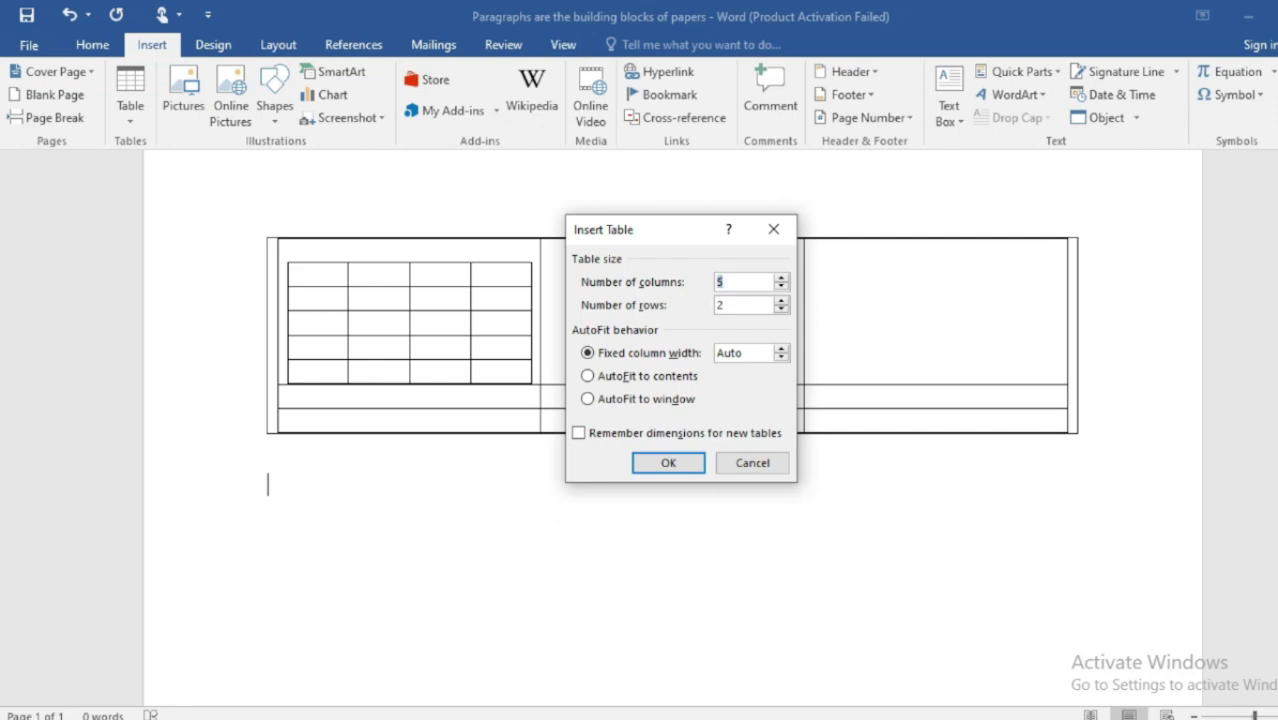
type("3")
left_click(724, 305)
double_click(720, 305)
type("15")
key("Return")
scroll(672, 500, "down", 2)
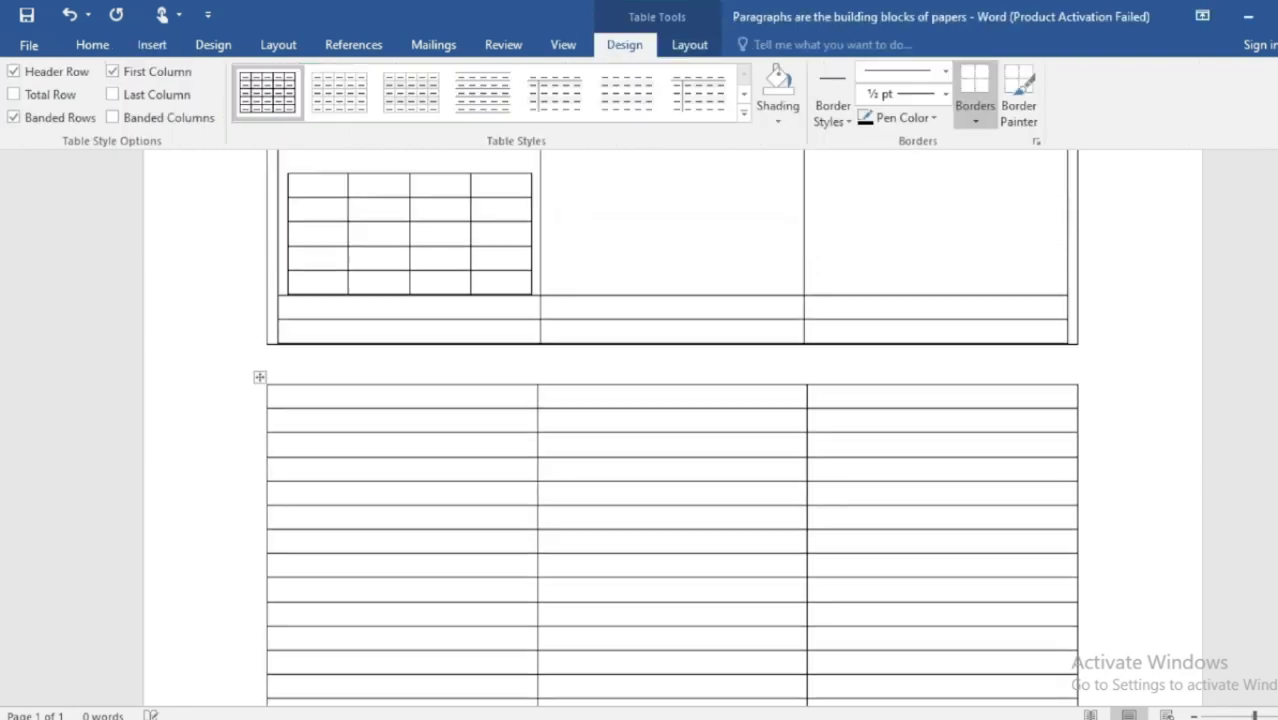
scroll(672, 450, "down", 3)
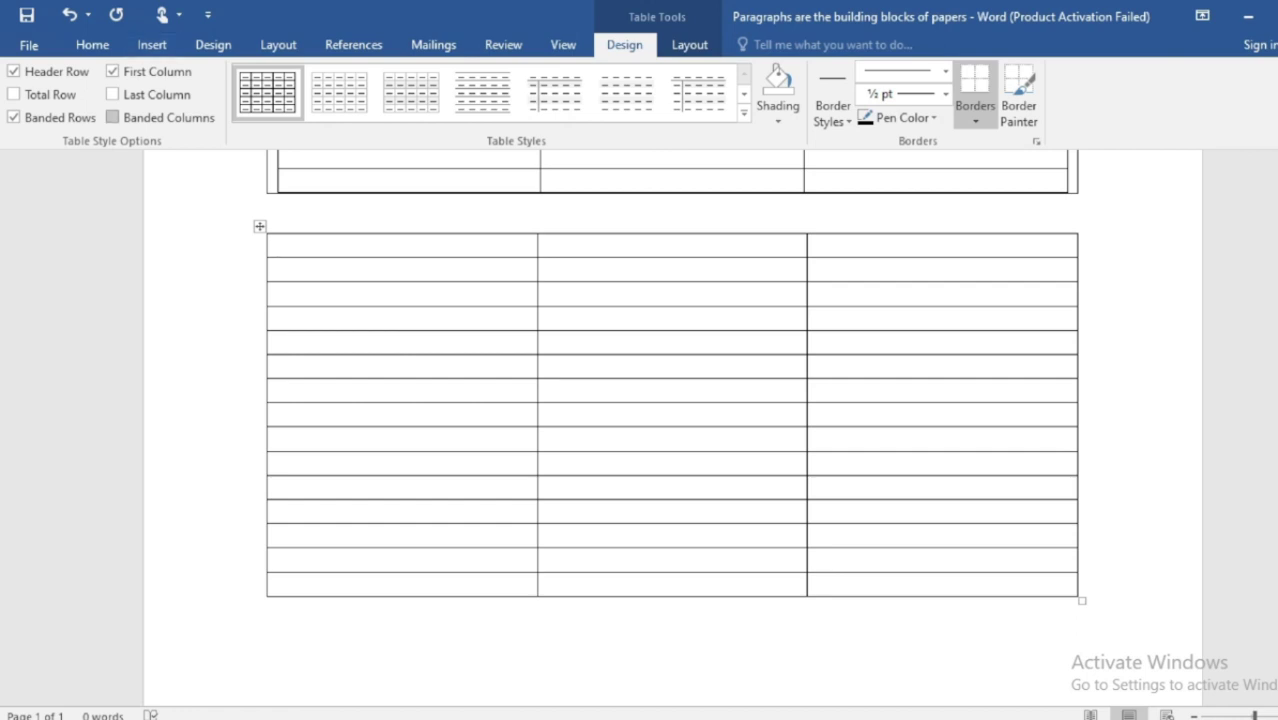
Insert a nested table of 3 columns and 3 rows in the first cell of the 15-row table.
left_click(152, 44)
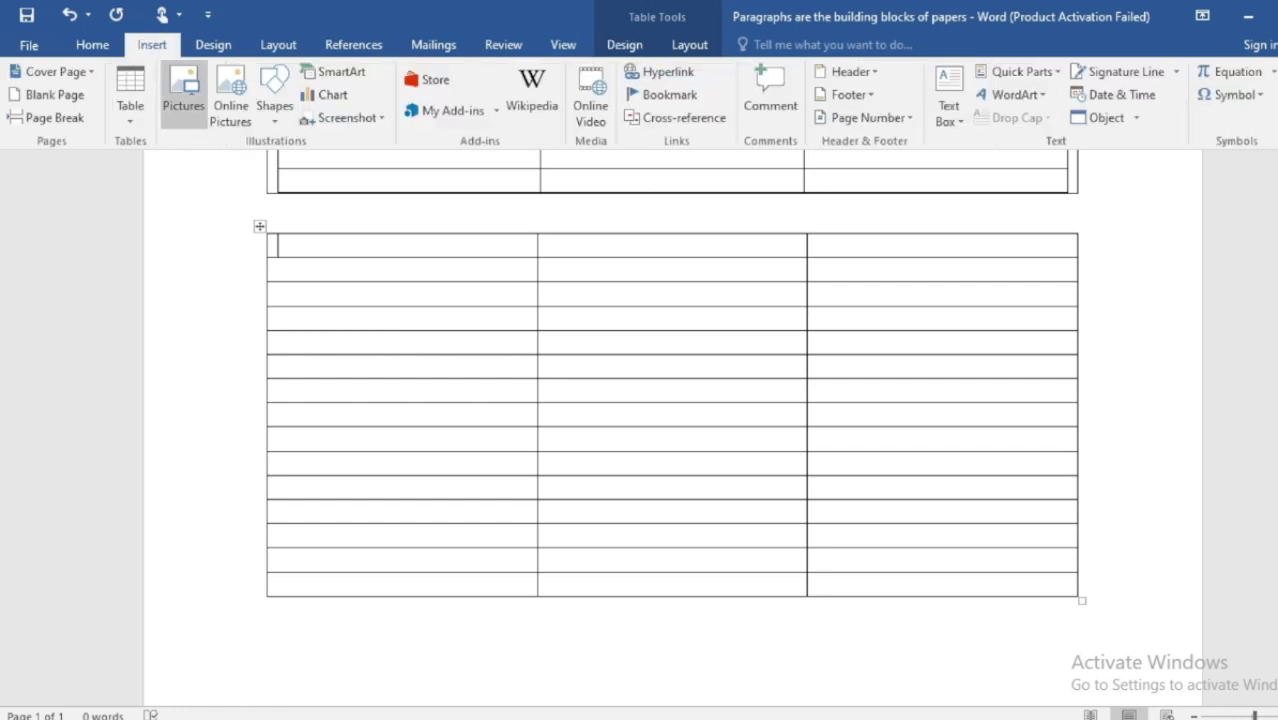
left_click(130, 95)
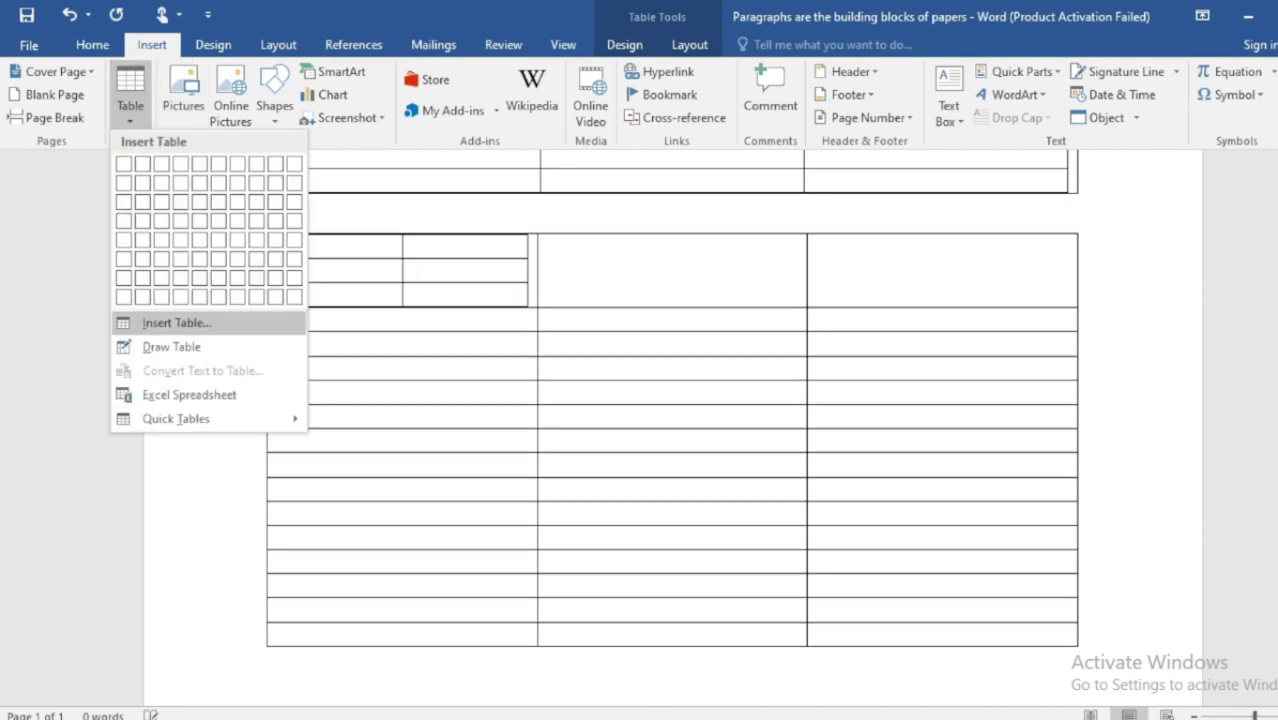
left_click(176, 322)
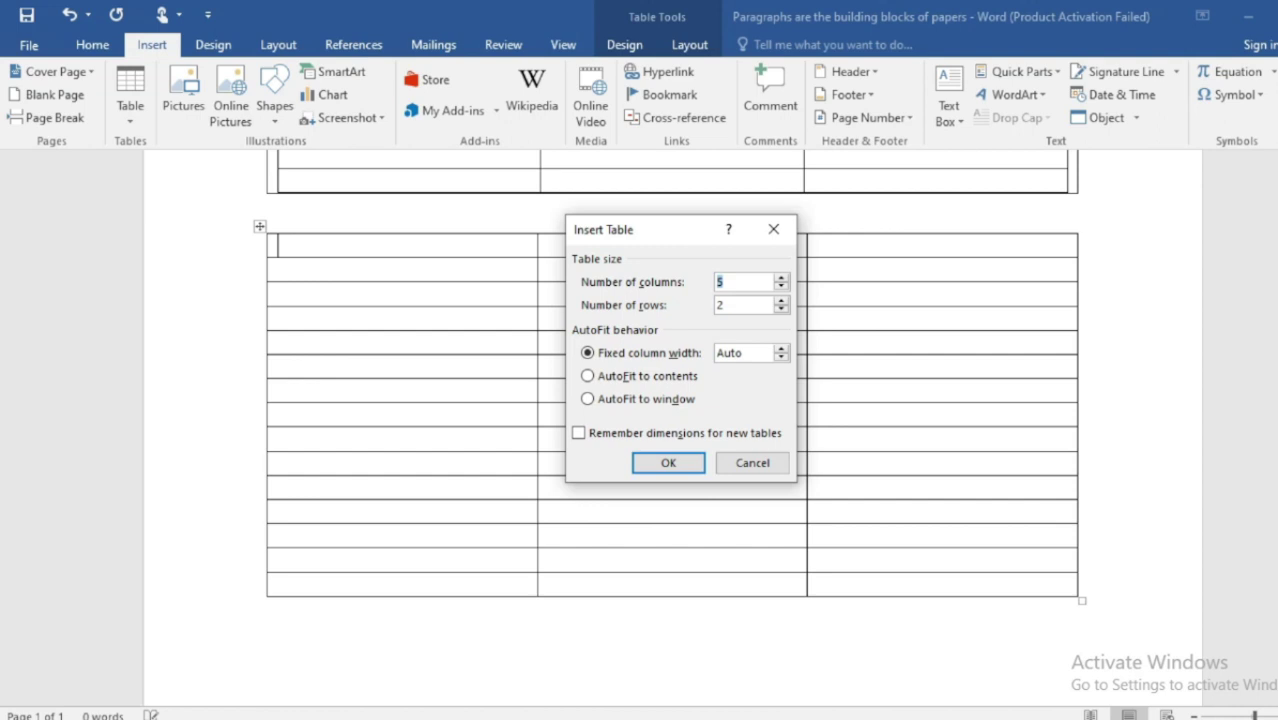
type("53")
key("shift+Home")
type("3")
key("Tab")
type("3")
key("Return")
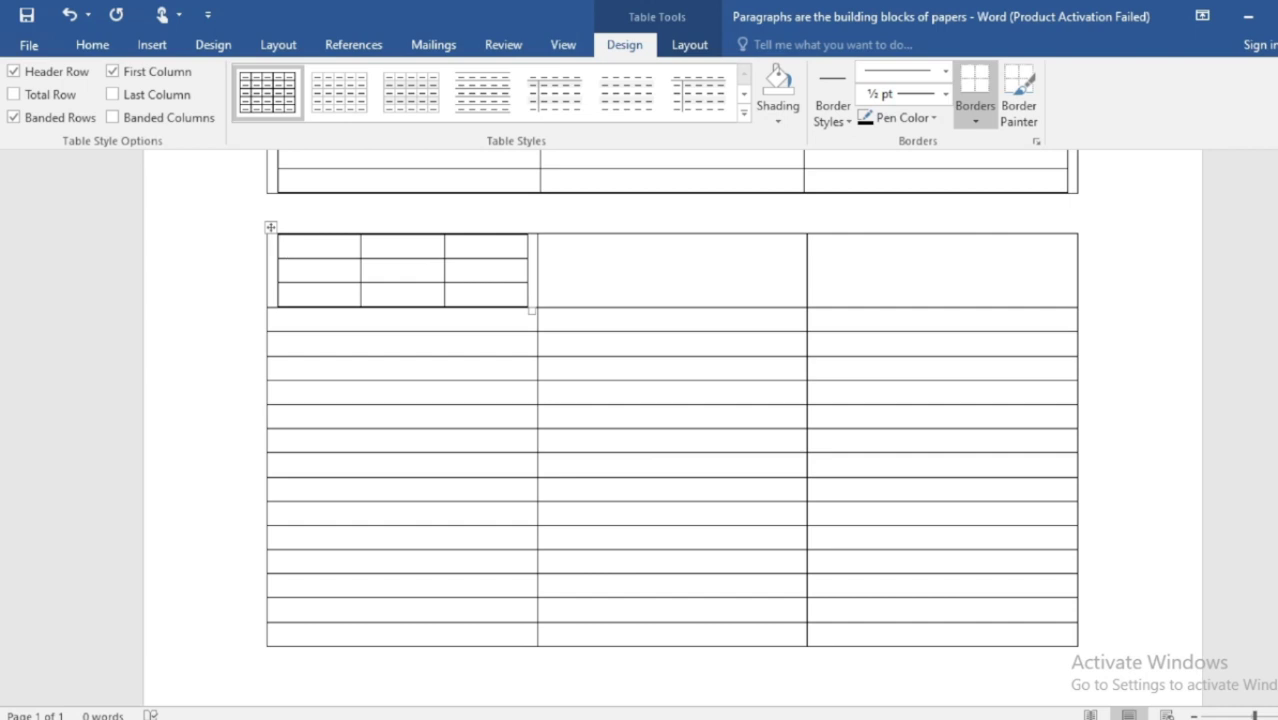
Insert a table of 2 columns and 3 rows at the end of the document, using AutoFit to contents.
key("ctrl+End")
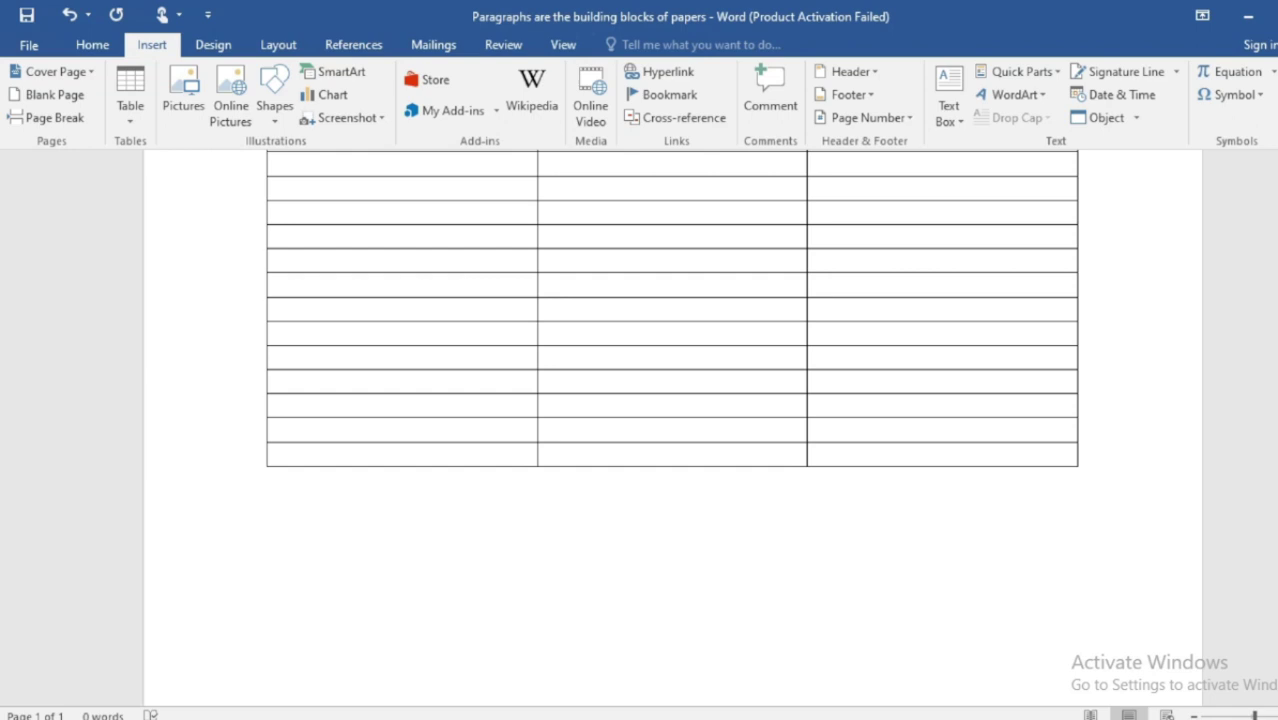
left_click(130, 100)
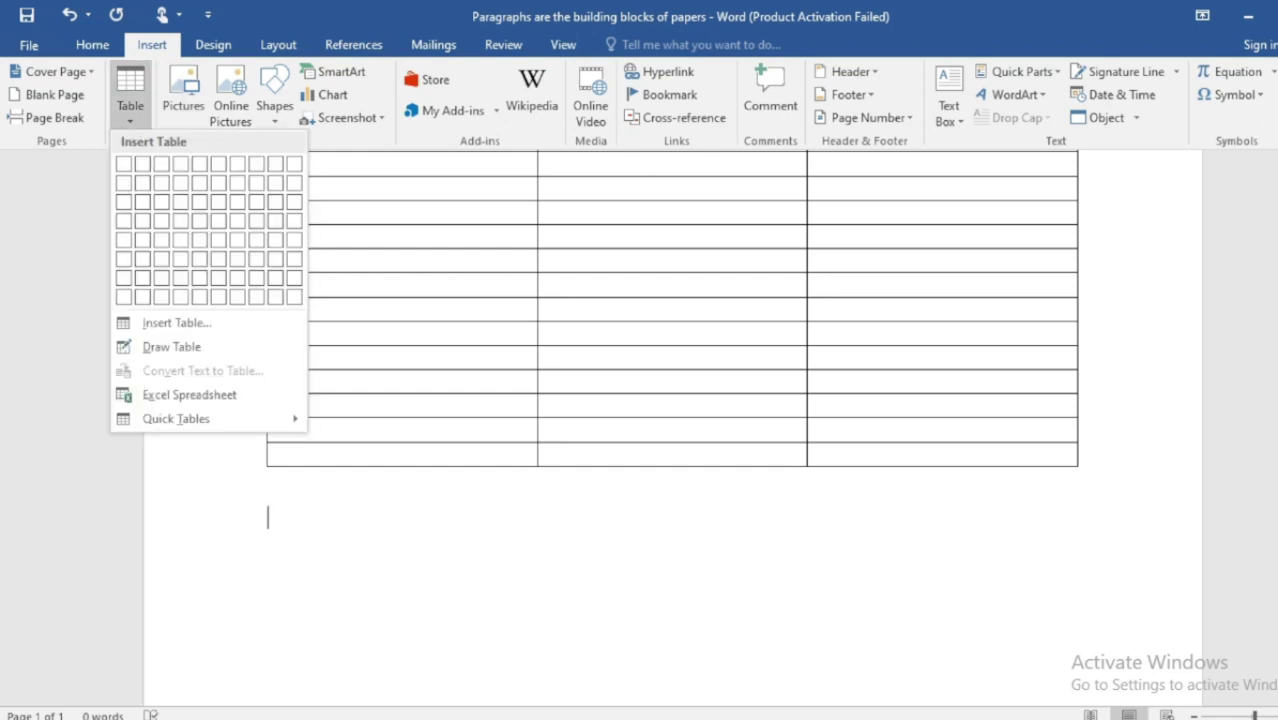
left_click(176, 322)
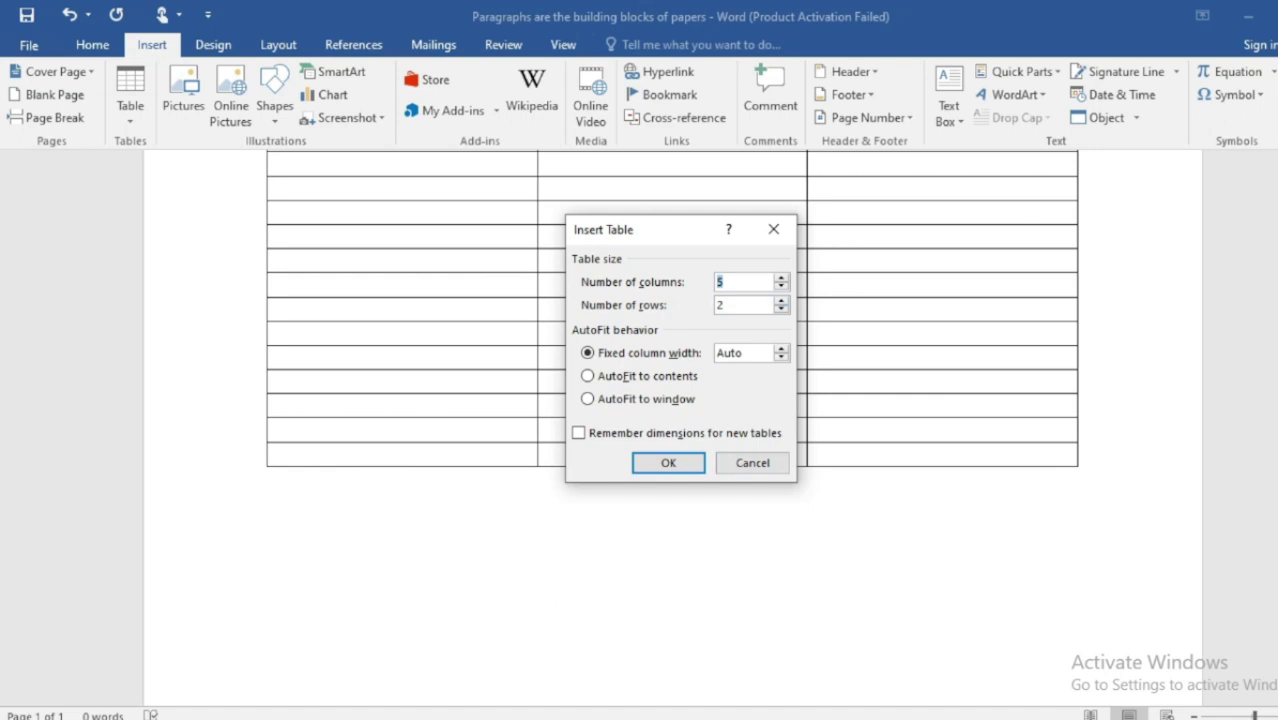
type("2")
key("Tab")
type("3")
key("Tab")
key("Down")
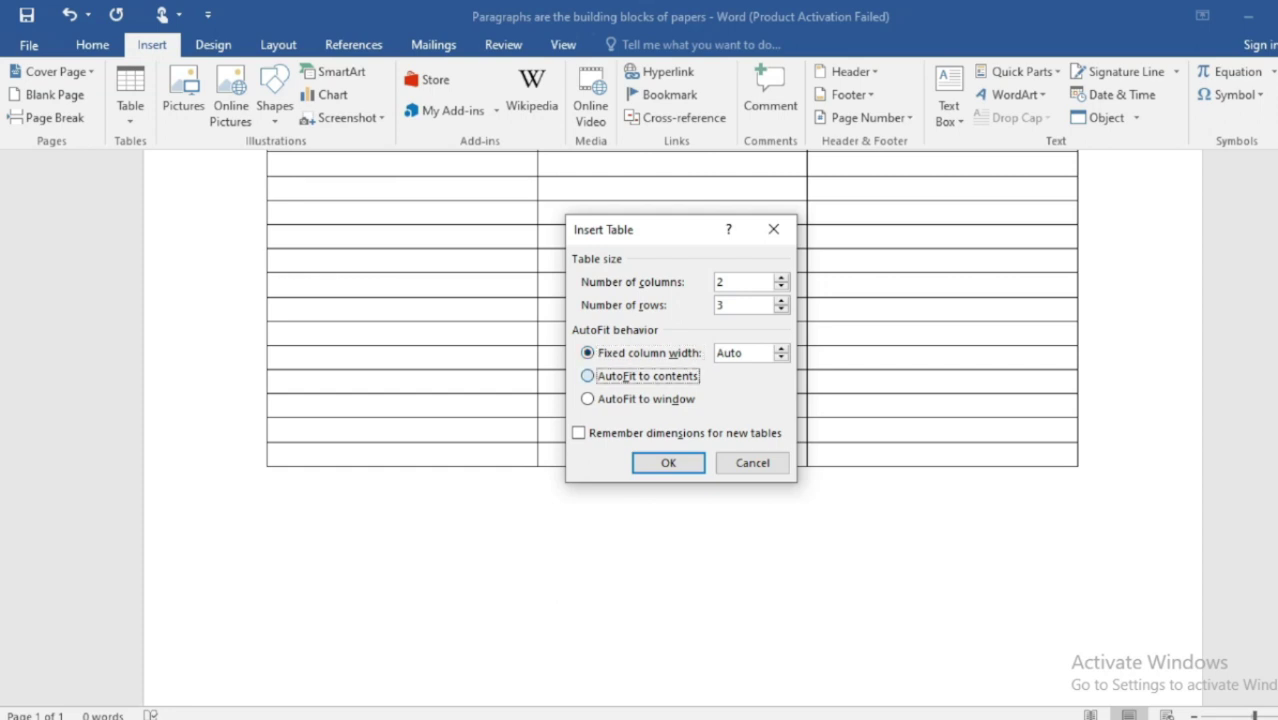
key("space")
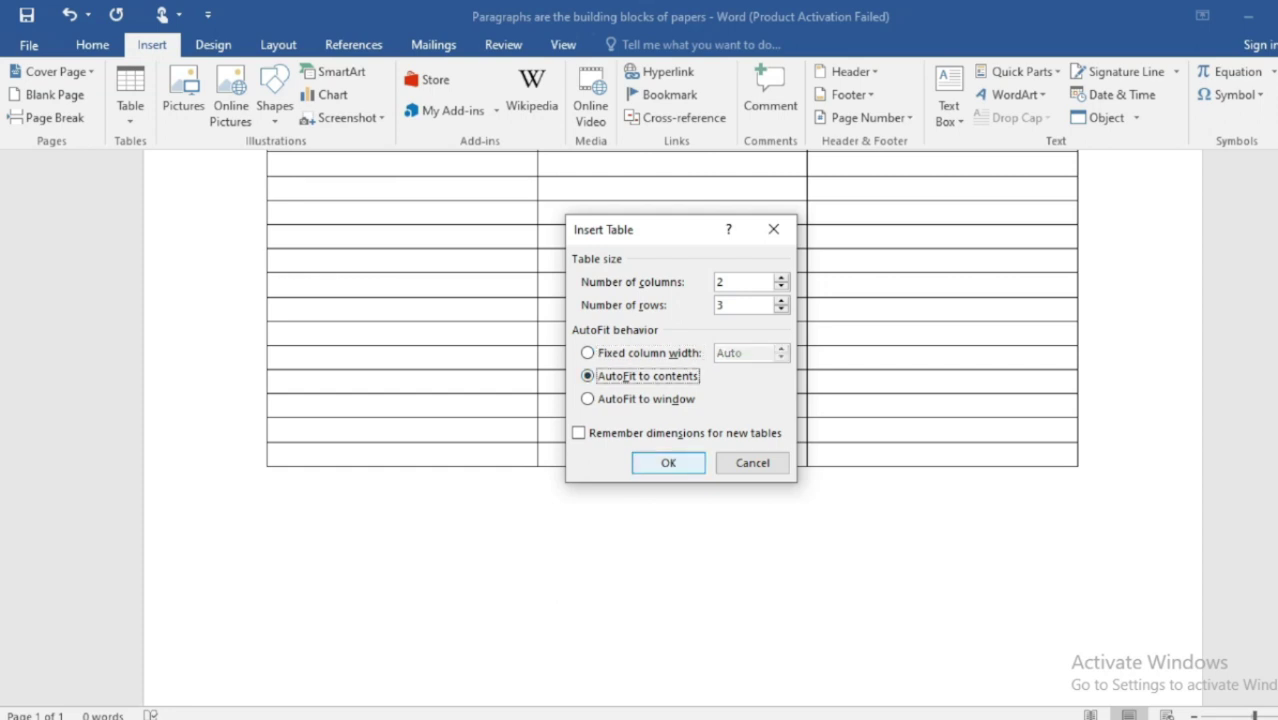
key("Return")
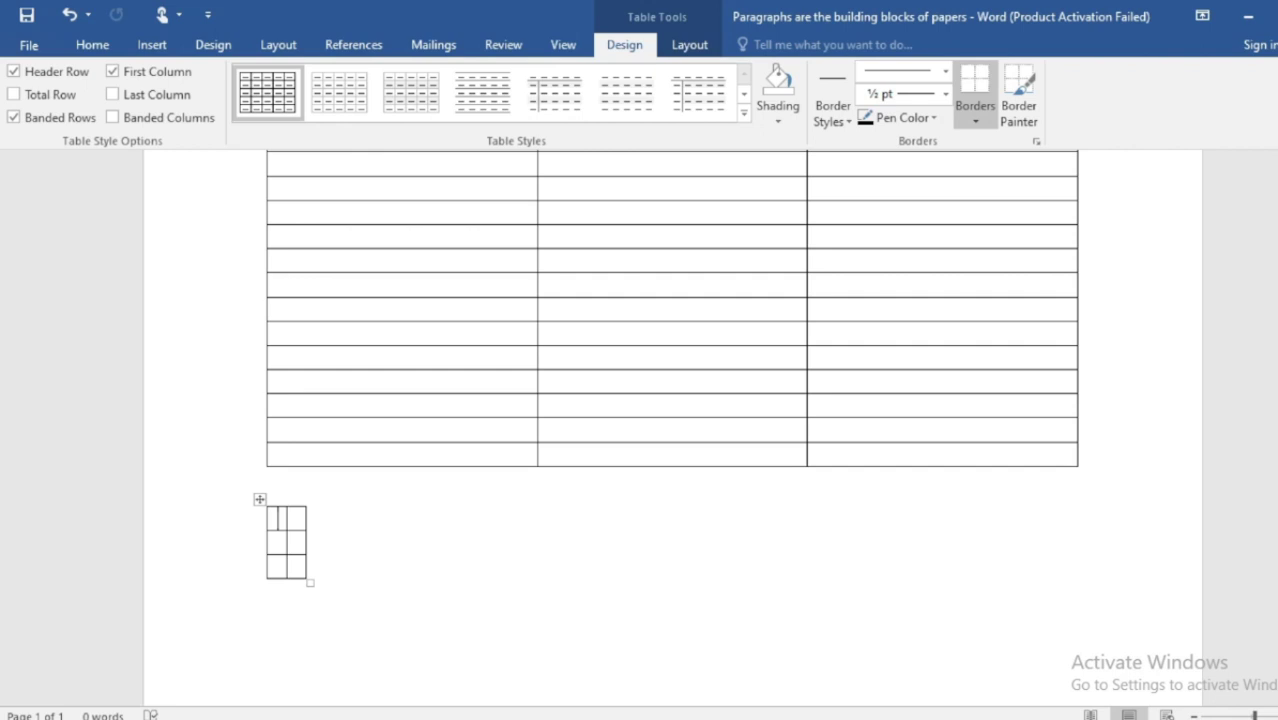
Fill the first row of the AutoFit table with "eeeec" and "V" followed by a long run of v's.
key("ctrl+z")
type("eeeec")
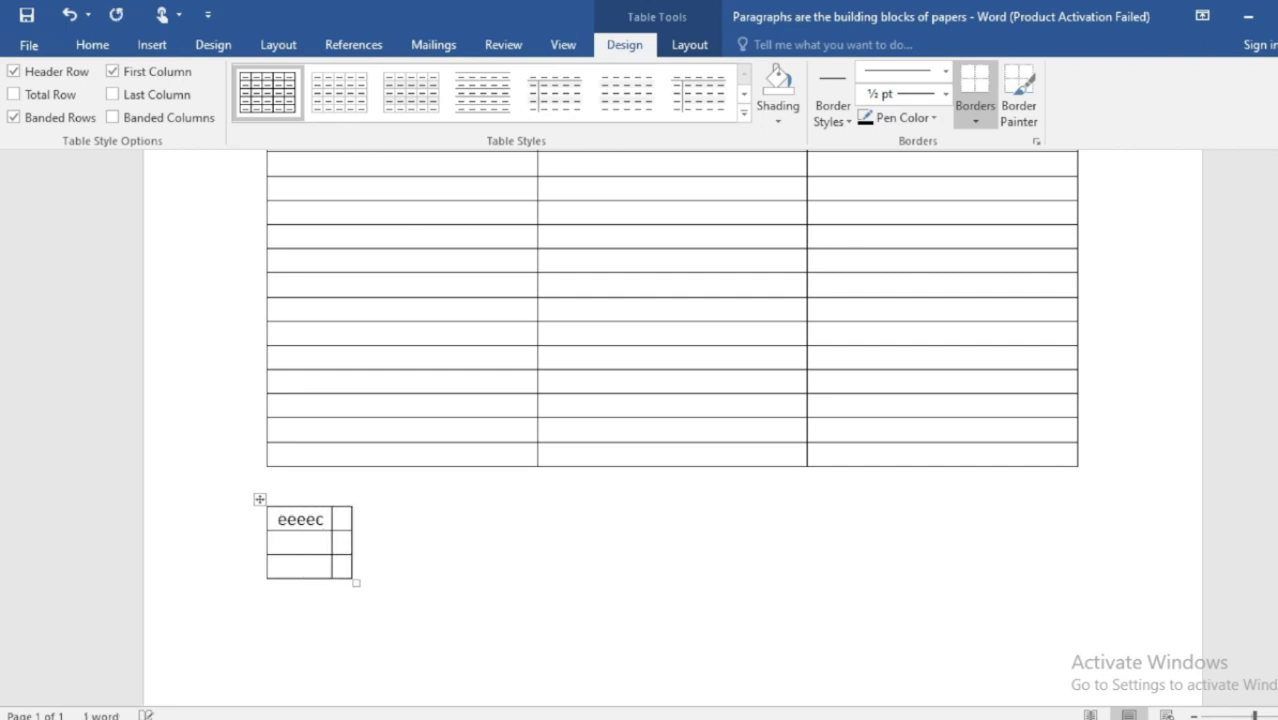
key("Right")
type("v ")
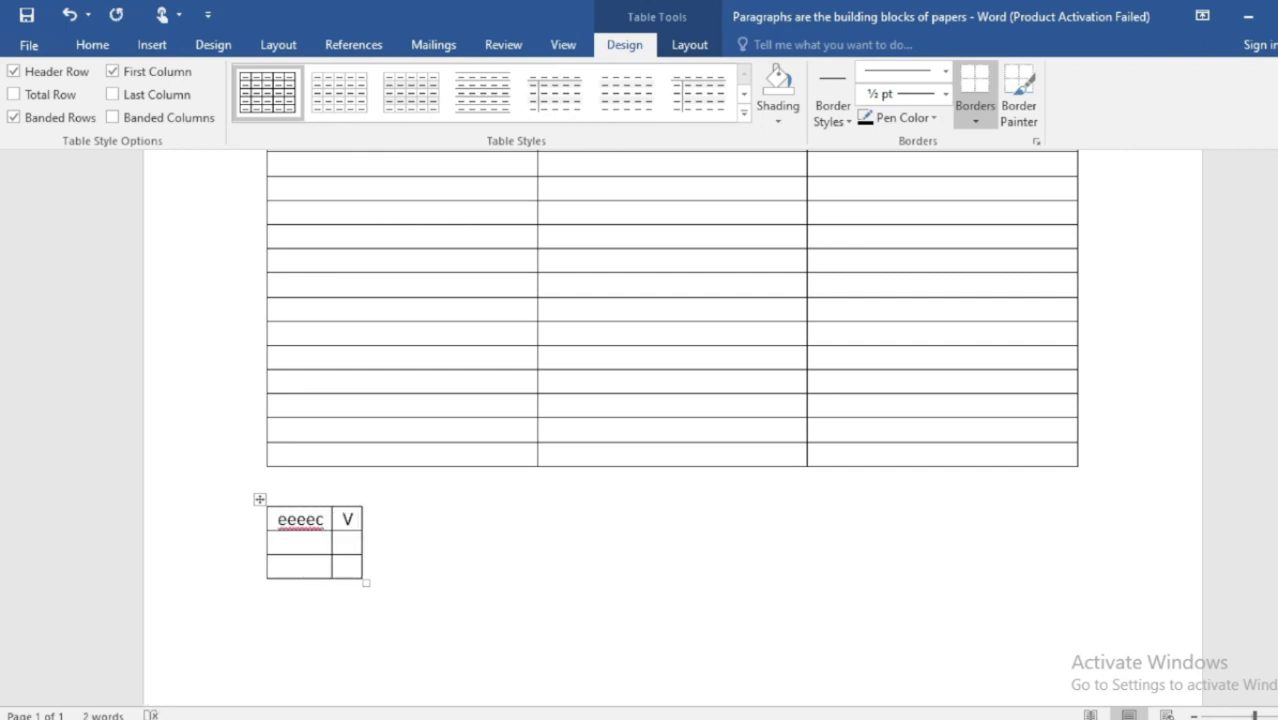
type("vvvvvvvvvvvvvvvvvvvvvvvvvvvvvvvvvvvvvvvvvvvvvvvvvvvvvvvvv")
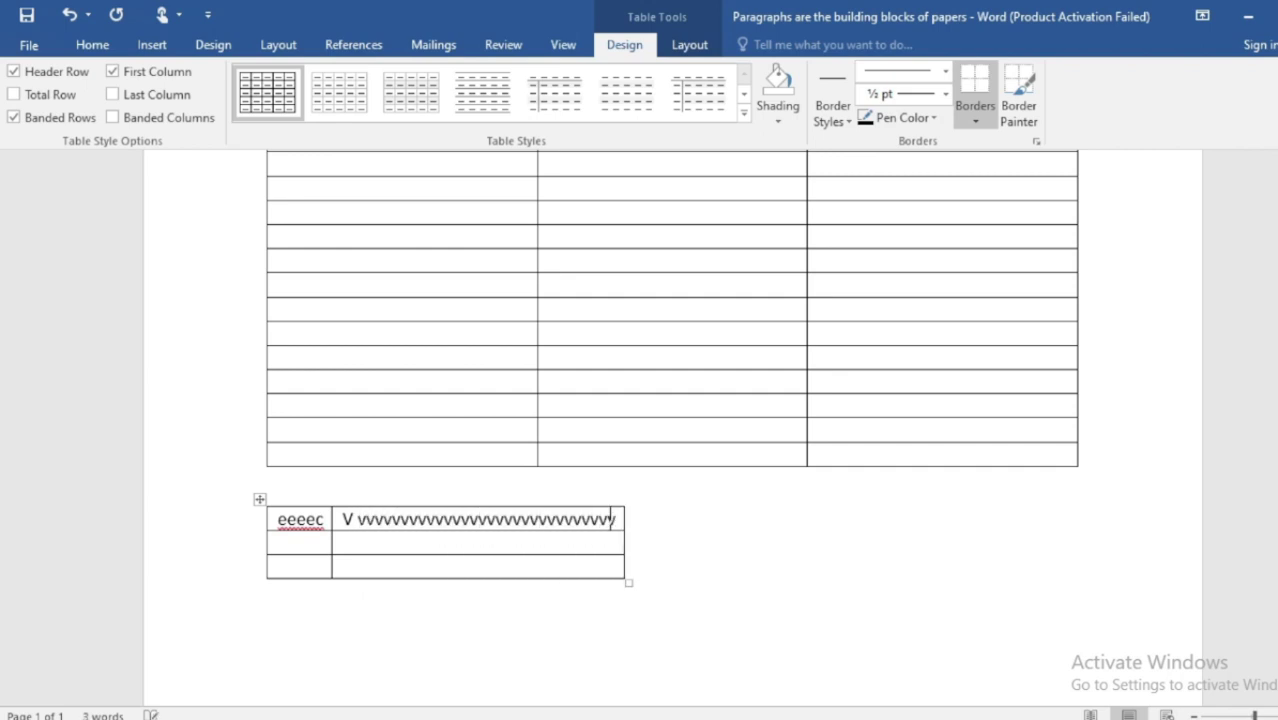
type("v")
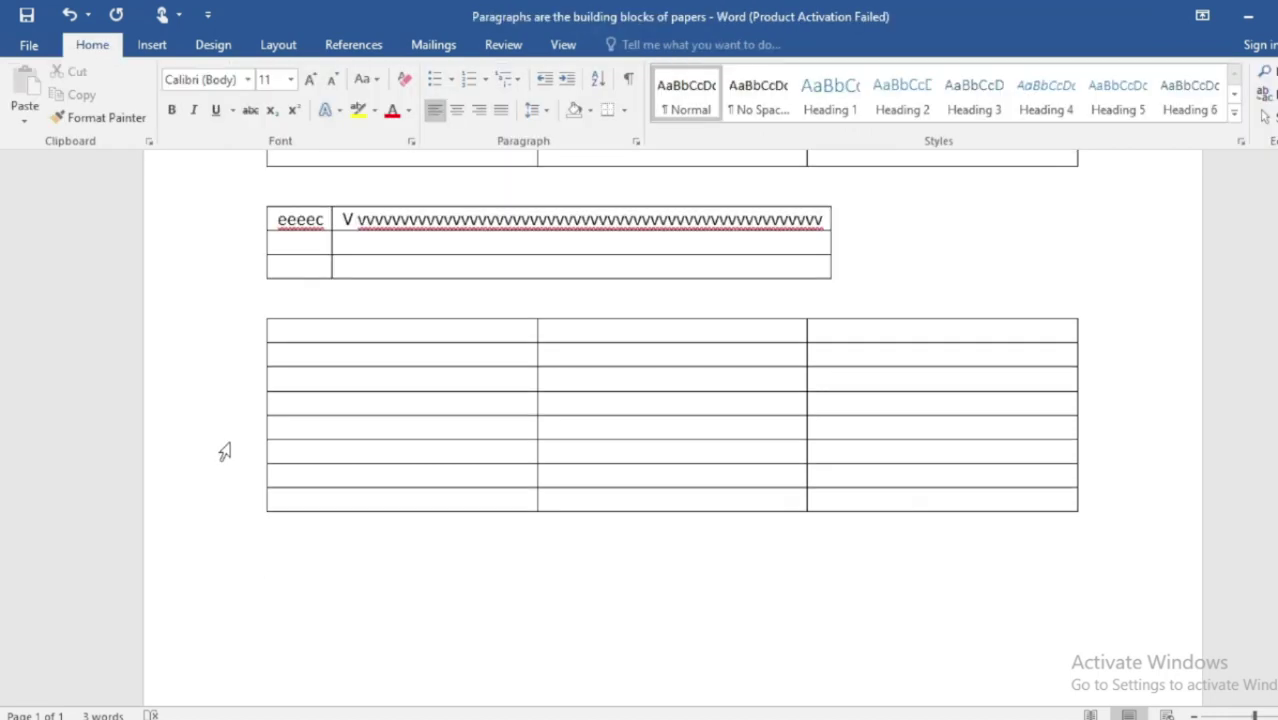
Insert a table of 3 columns and 2 rows below the 8-row table.
left_click(154, 45)
left_click(131, 100)
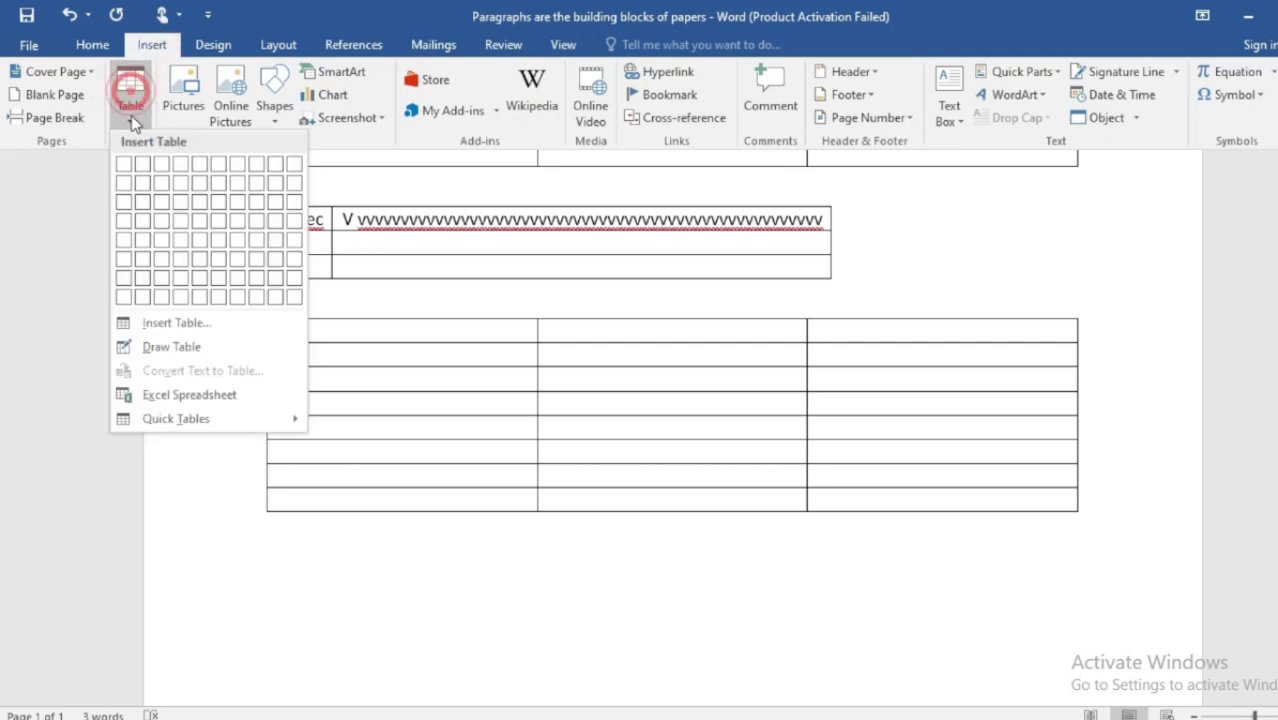
left_click(161, 183)
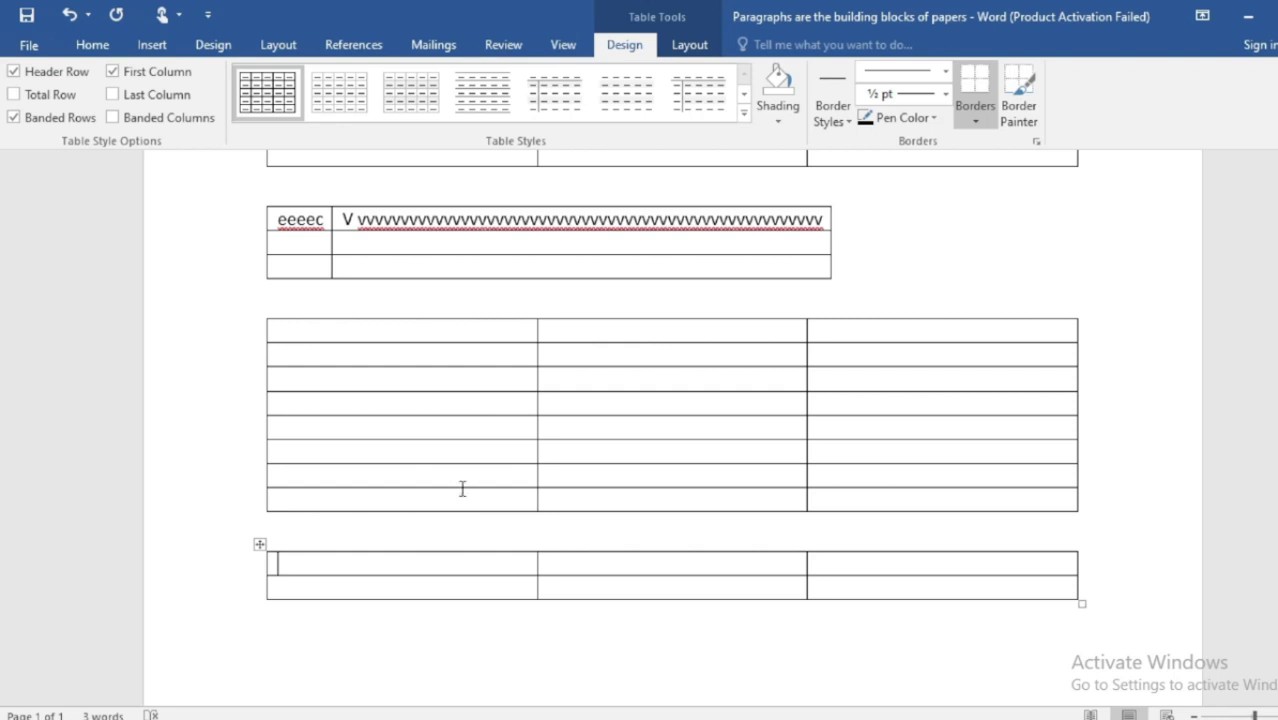
Extend the new 3-column table with additional rows from its last cell until it continues well onto the second page.
left_click(940, 595)
left_click(864, 592)
key("Tab")
key("Tab")
key("Tab")
key("Tab")
key("Tab")
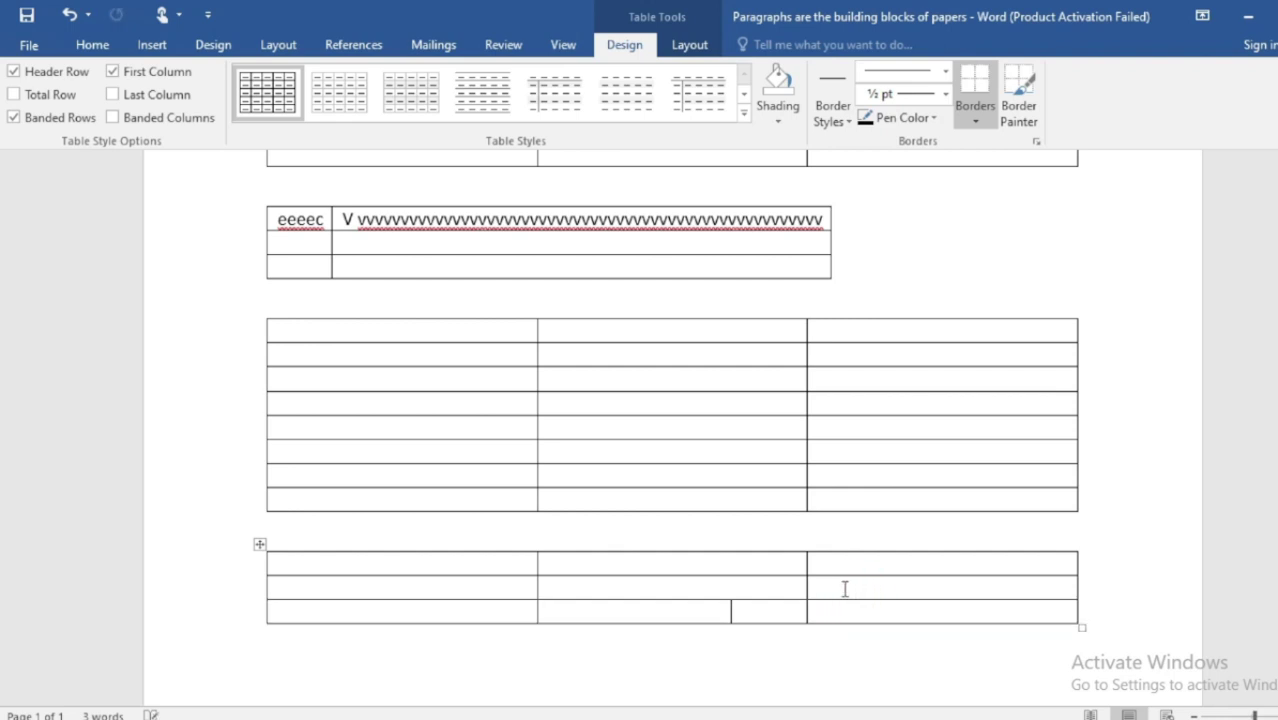
key("Tab")
key("Tab")
key("Tab")
key("Tab")
key("Tab")
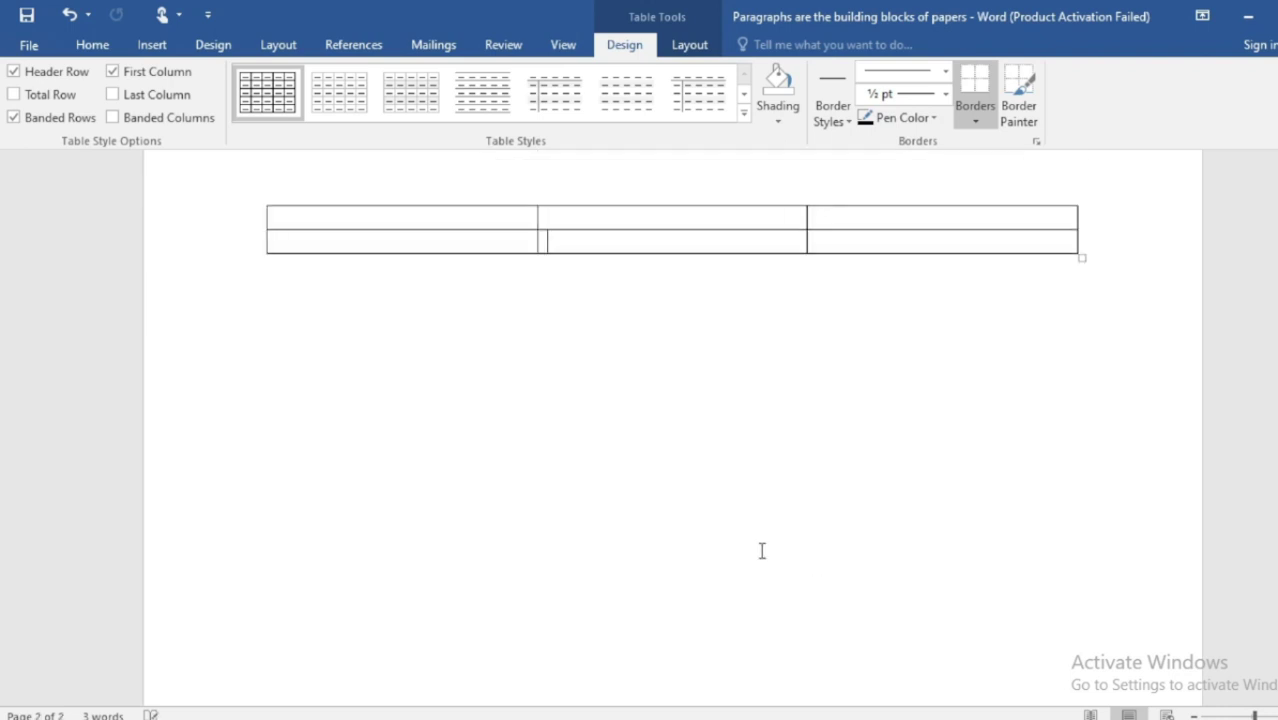
key("Tab")
key("Tab")
key("Tab")
key("Tab")
key("Tab")
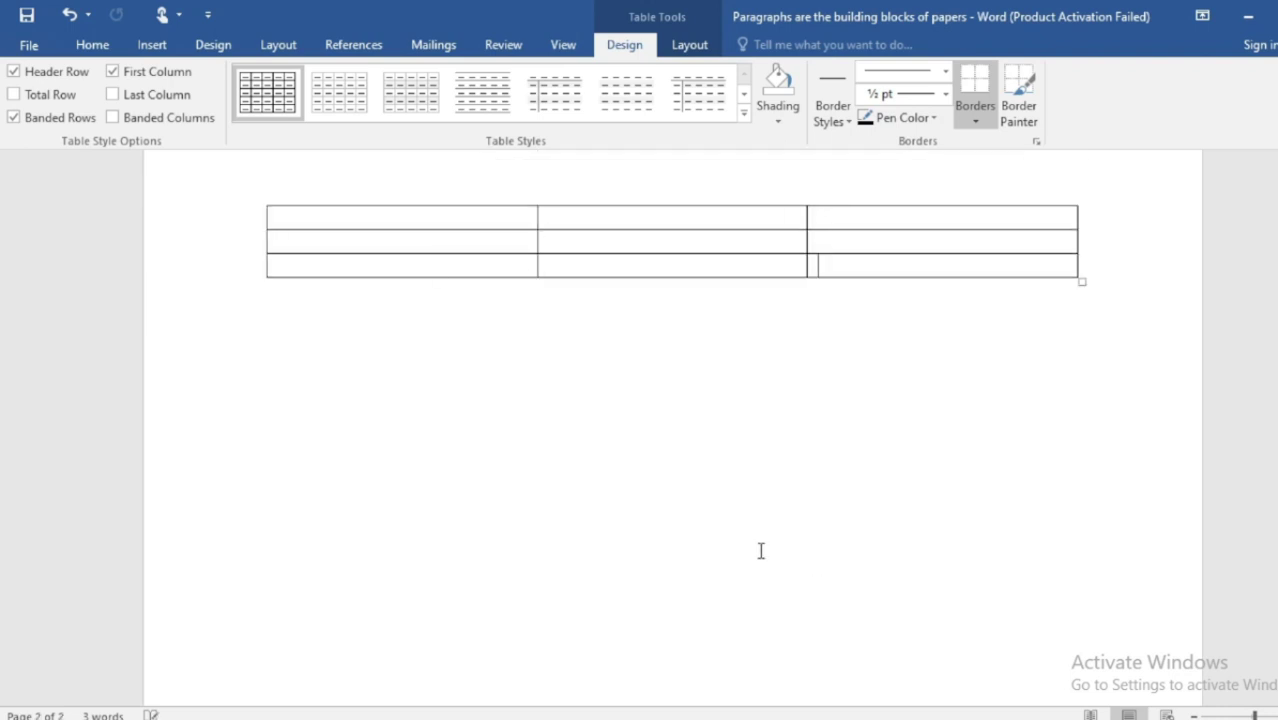
key("Tab")
key("Tab")
key("Tab")
key("Tab")
key("Tab")
key("Tab")
key("Tab")
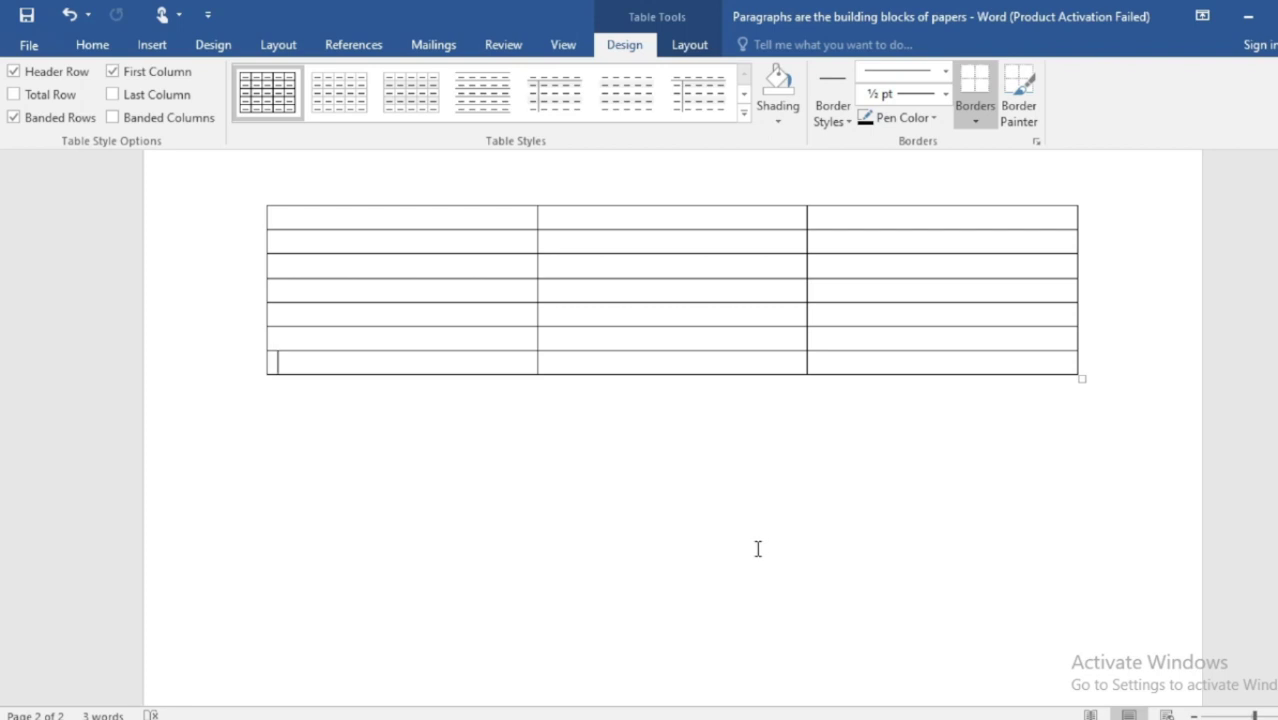
Draw a small single-cell table and a wider one about 1.1 inches wide beside it, below the 3-column table.
left_click(836, 470)
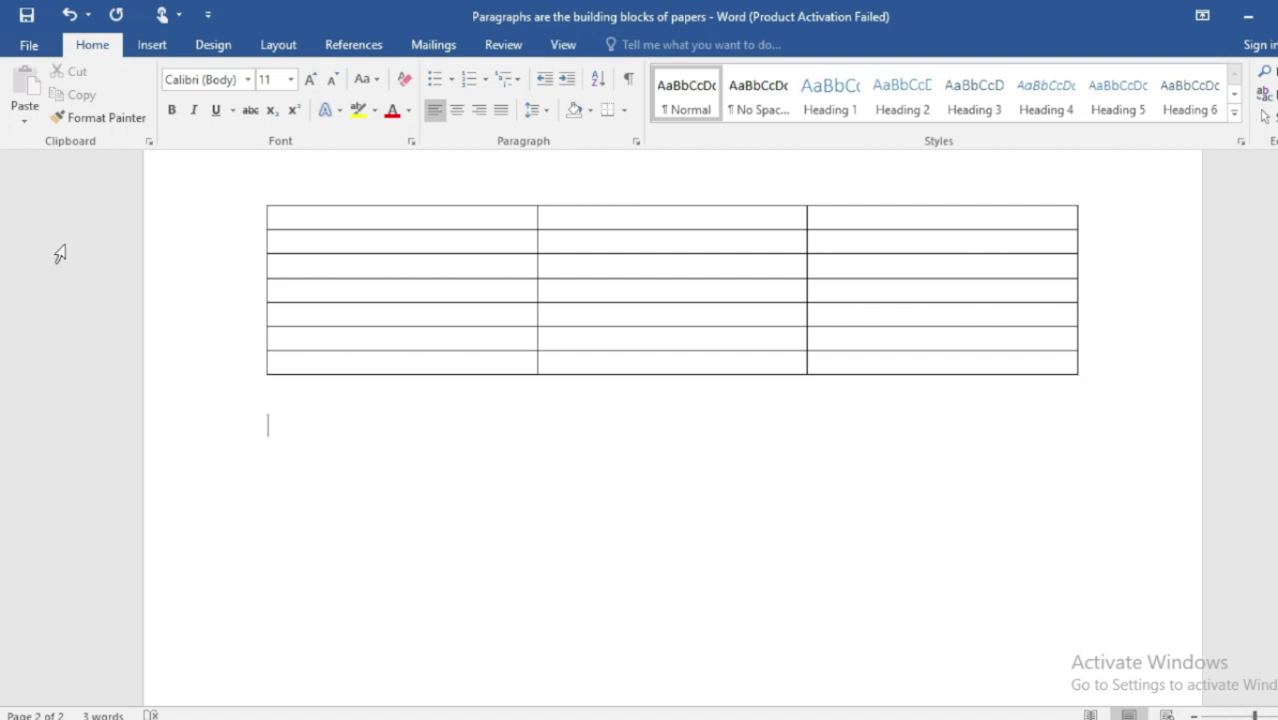
left_click(153, 45)
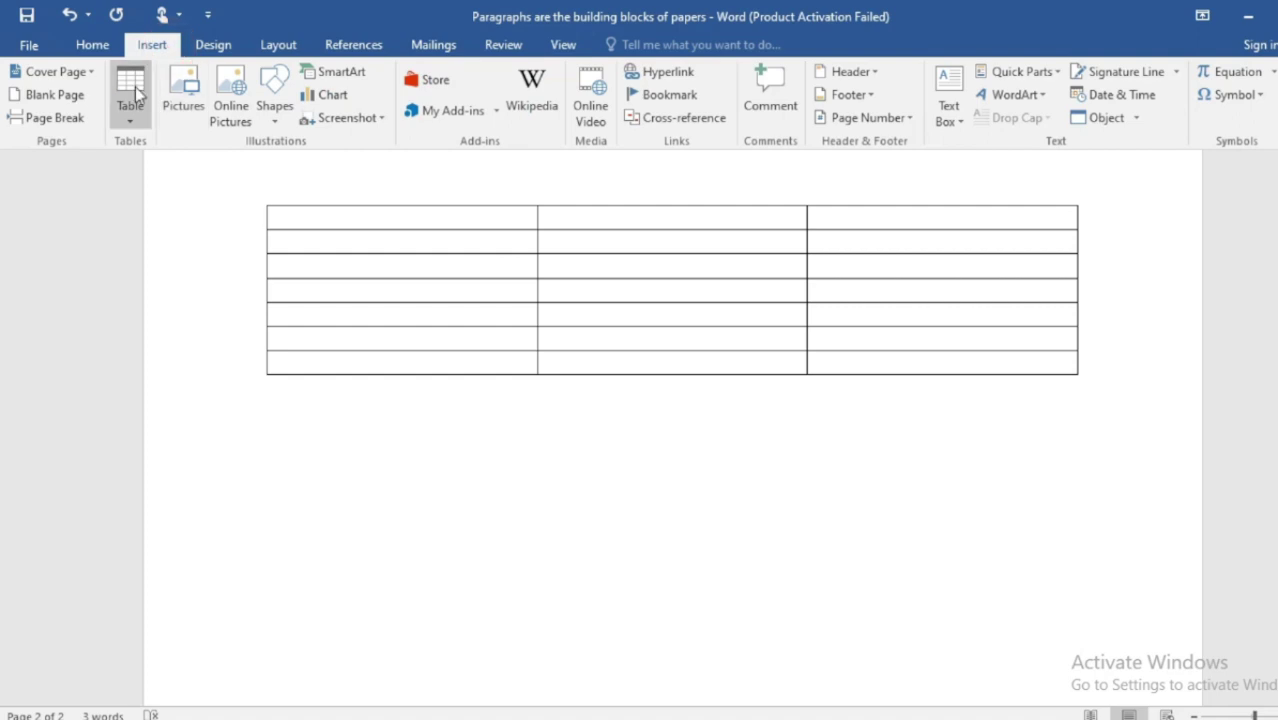
left_click(133, 100)
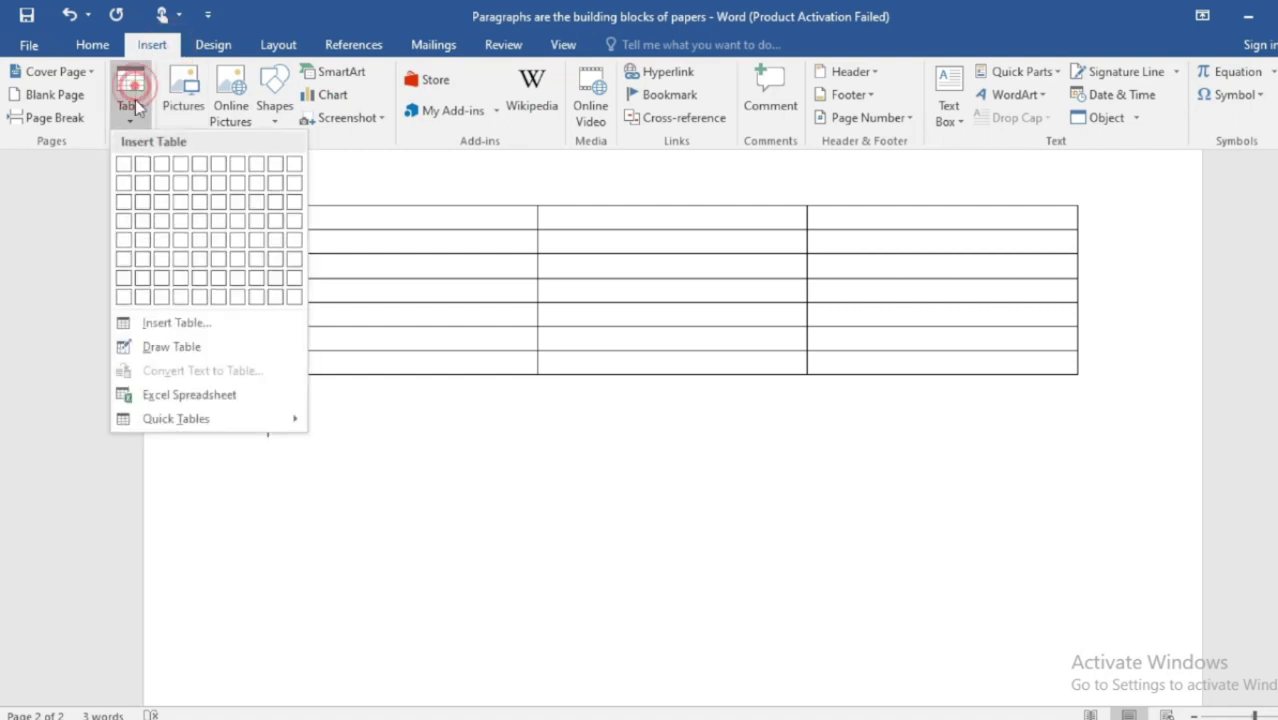
left_click(178, 350)
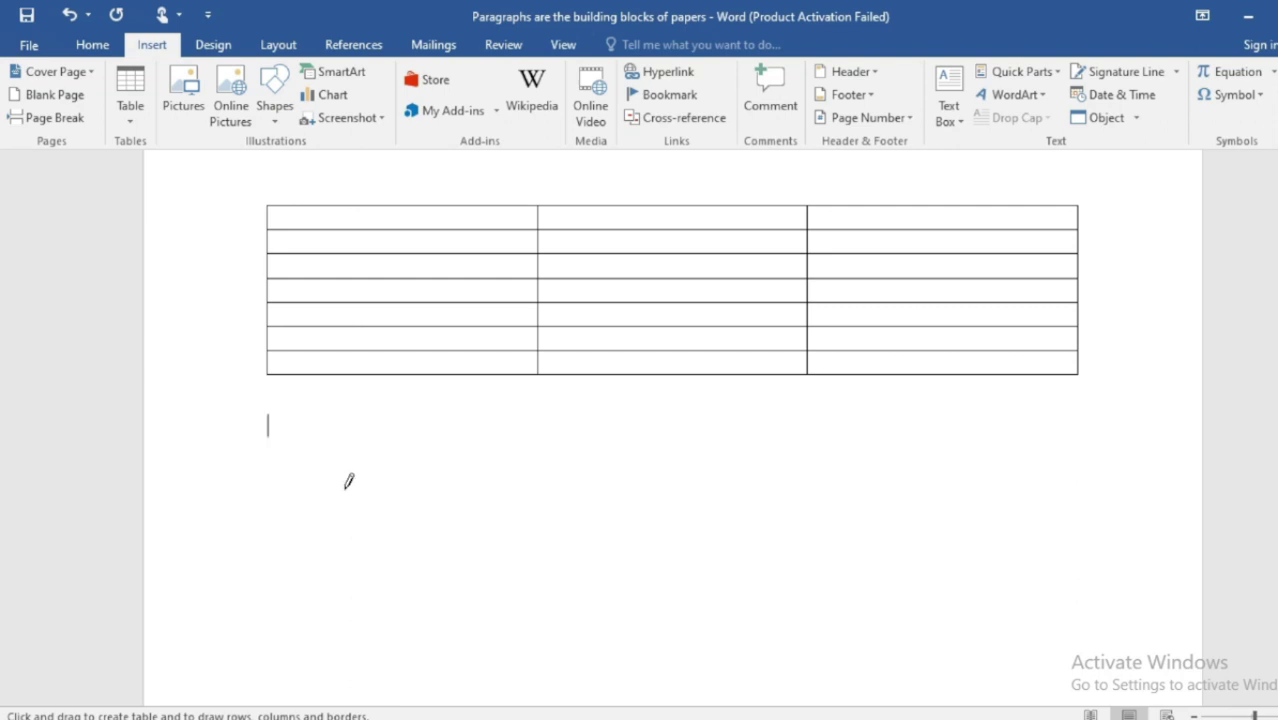
mouse_move(389, 448)
left_mouse_down()
mouse_move(380, 546)
mouse_move(408, 455)
mouse_move(606, 498)
mouse_move(616, 485)
left_mouse_up()
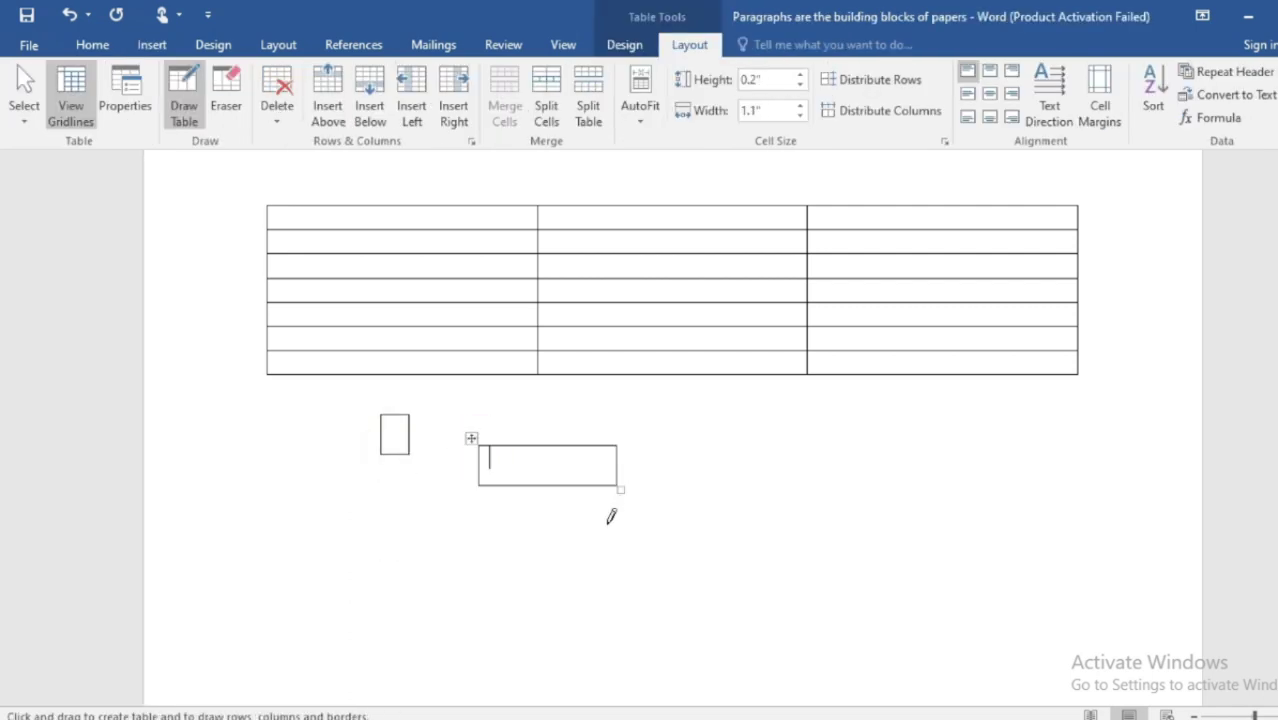
Draw a second row under the wider drawn table and divide it into three columns with two vertical lines.
left_click_drag(483, 486, 629, 540)
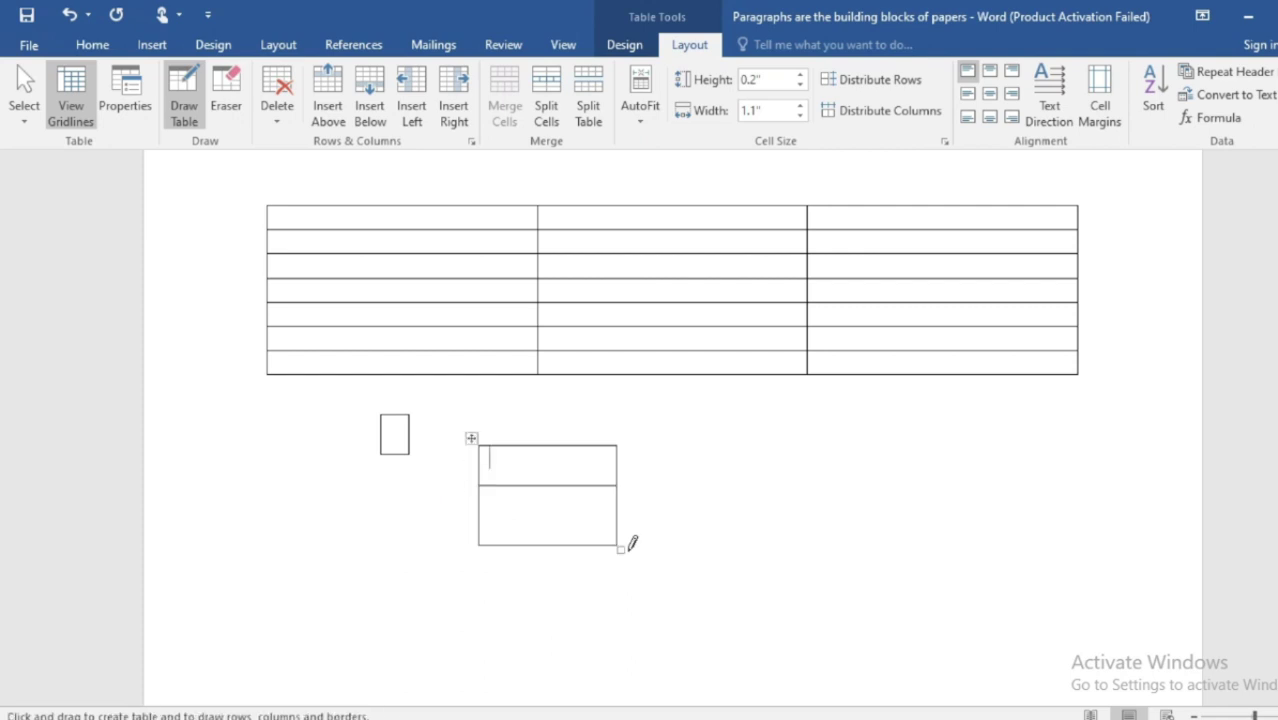
left_click_drag(537, 447, 538, 544)
left_click_drag(563, 455, 572, 520)
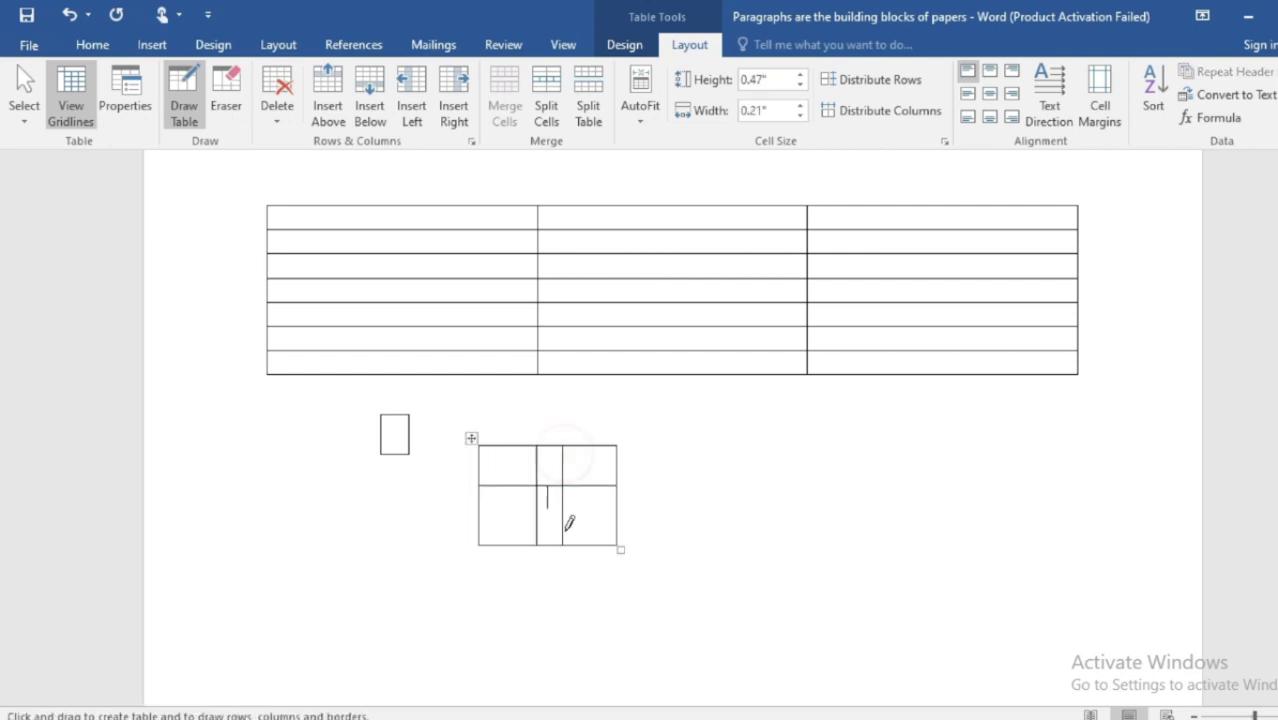
key("Escape")
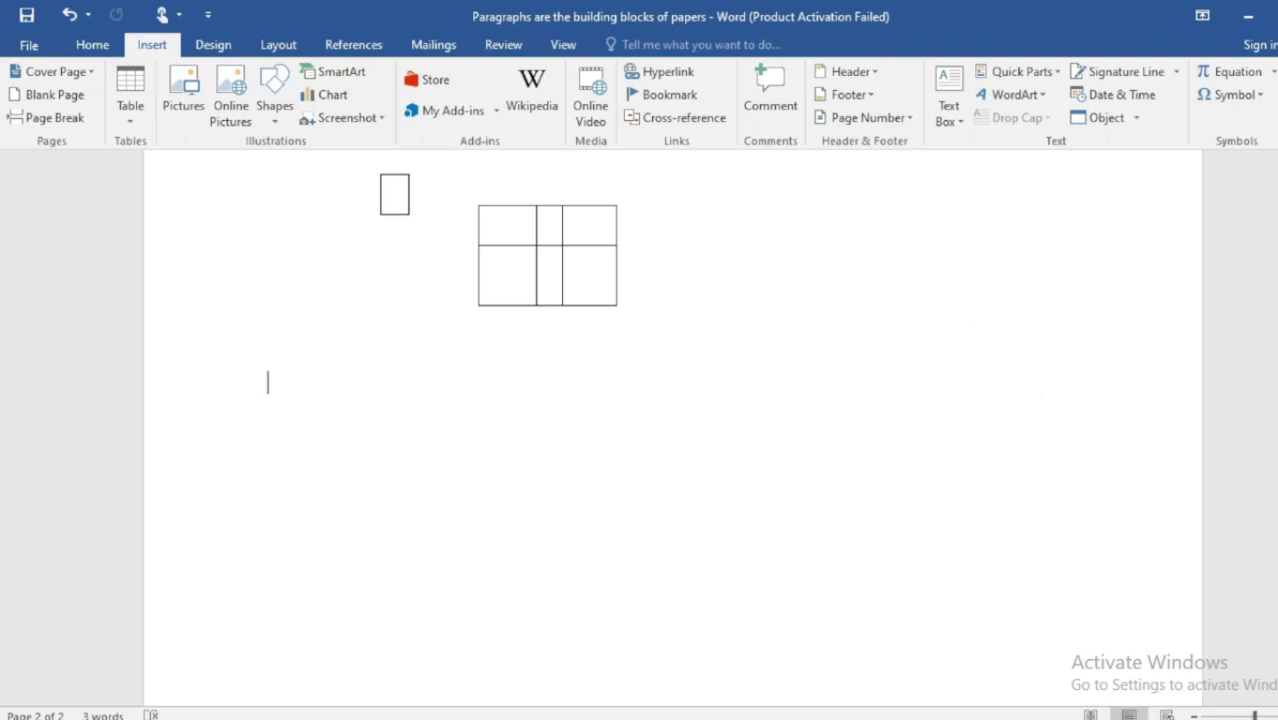
Insert an embedded Excel spreadsheet below the drawn tables in the Word document.
key("alt+Tab")
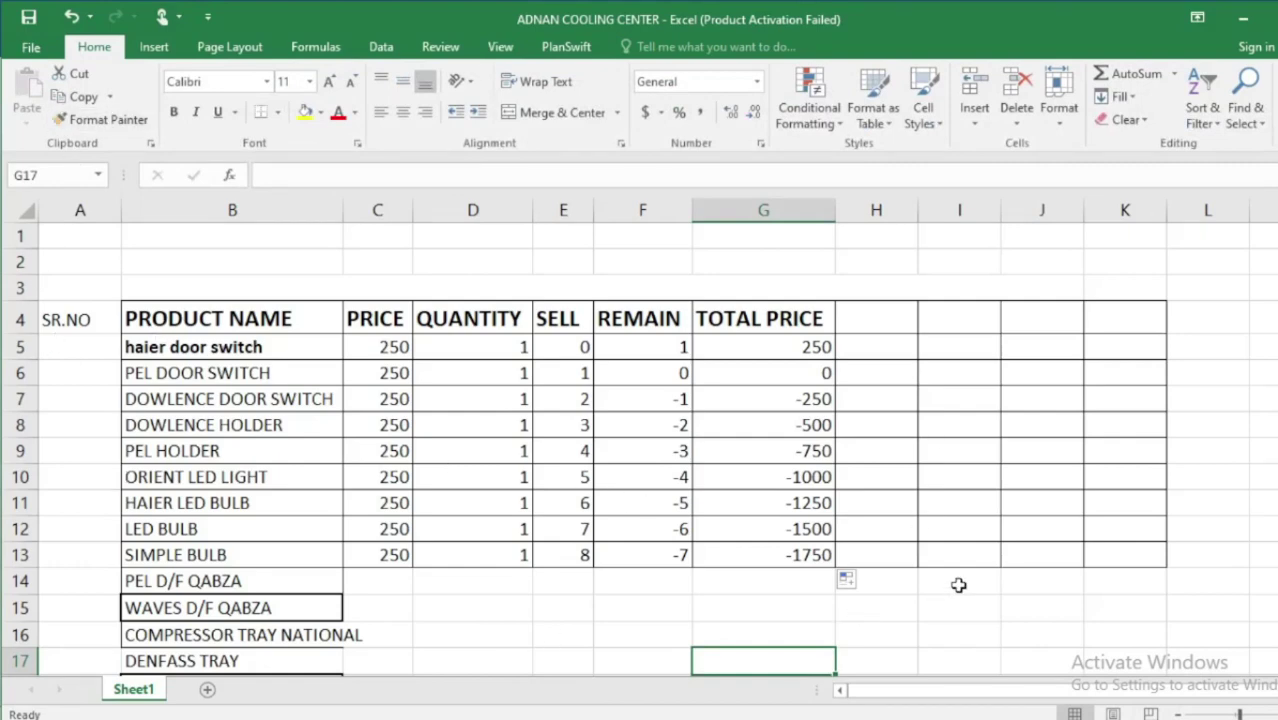
key("alt+Tab")
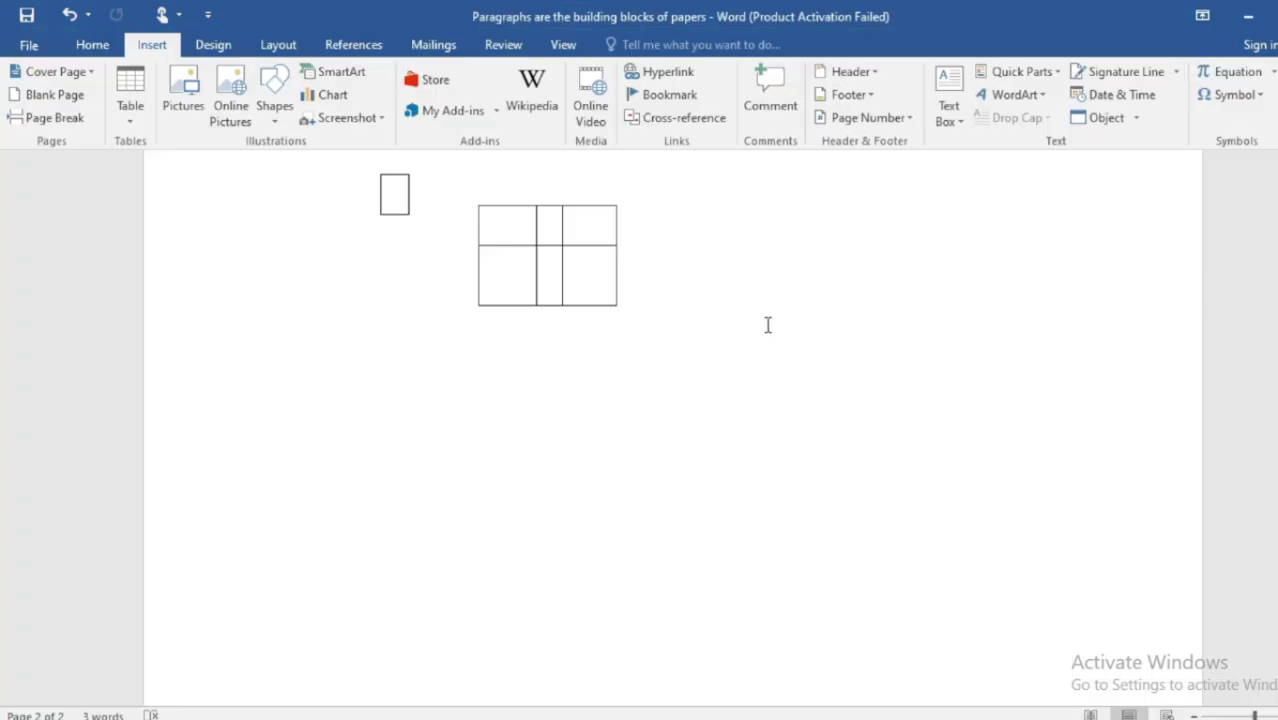
left_click(130, 104)
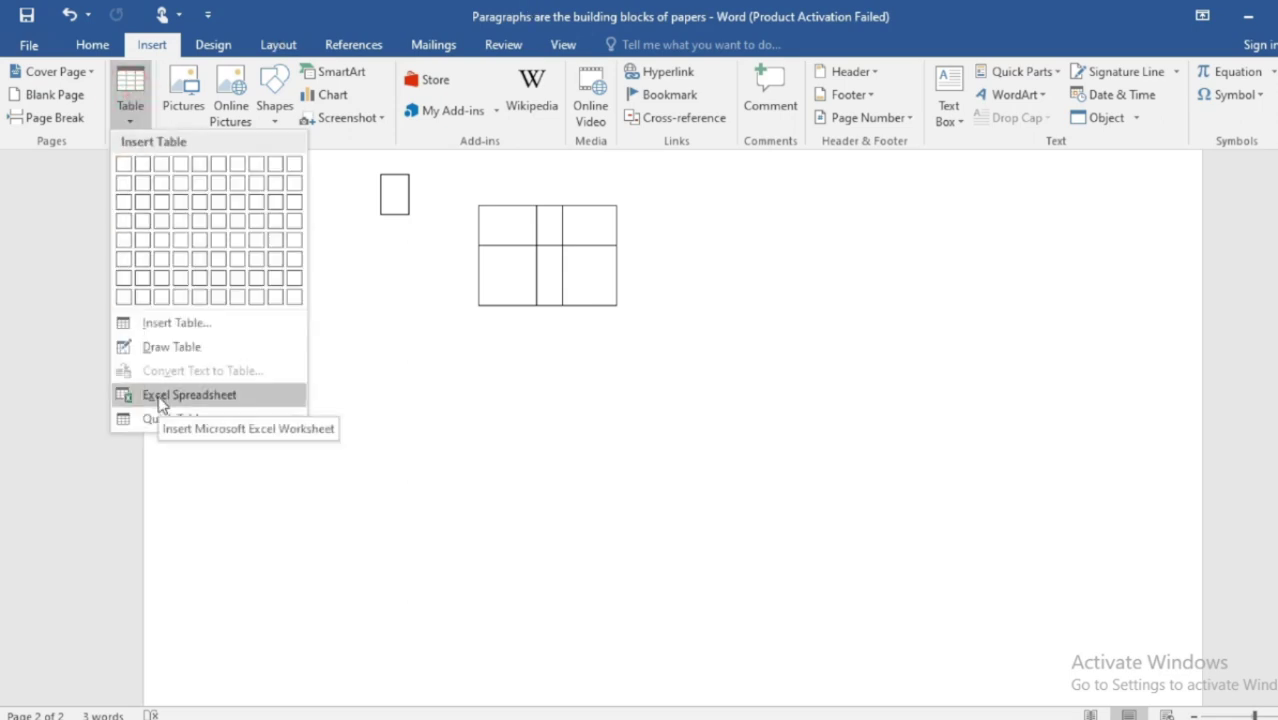
left_click(160, 400)
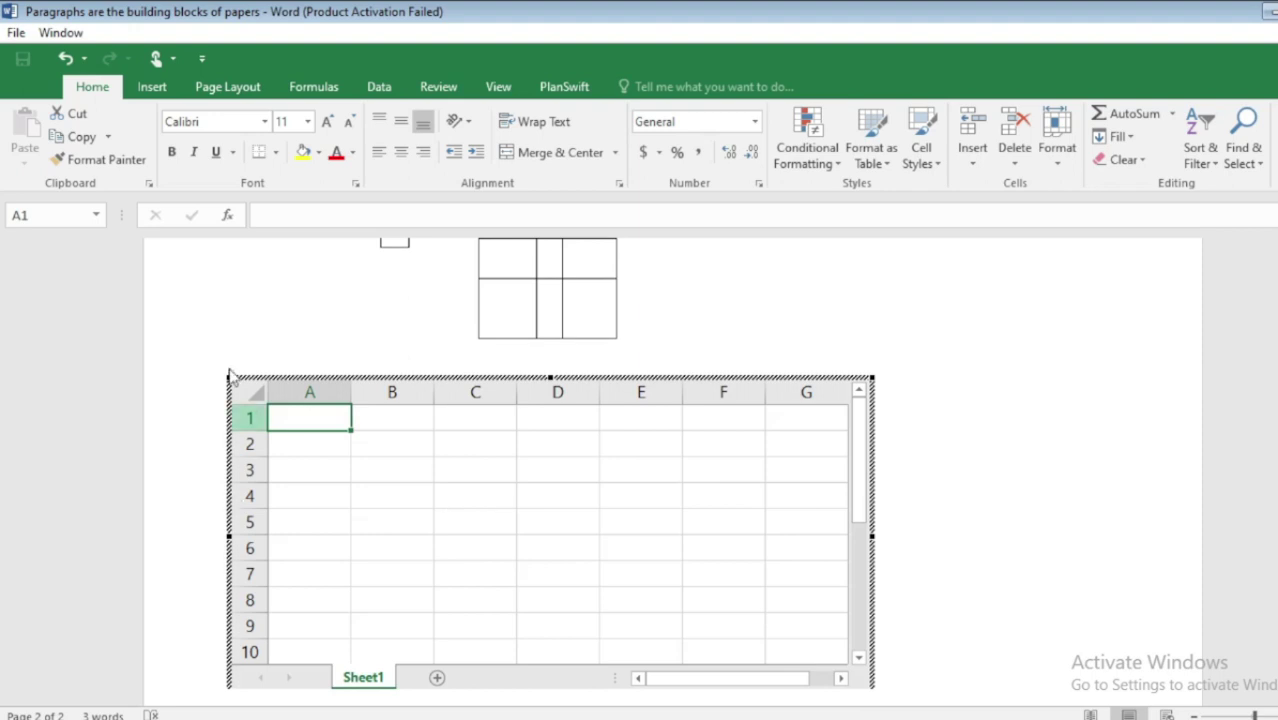
scroll(348, 434, "down", 1)
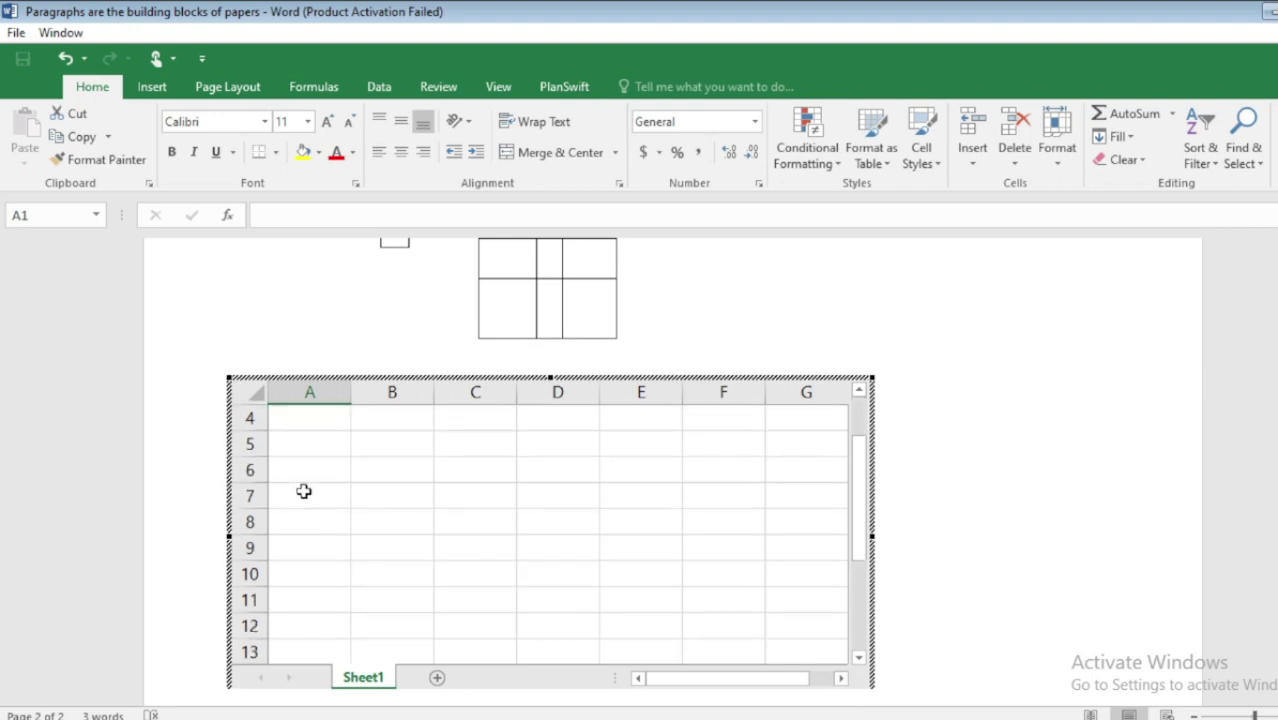
scroll(304, 491, "up", 1)
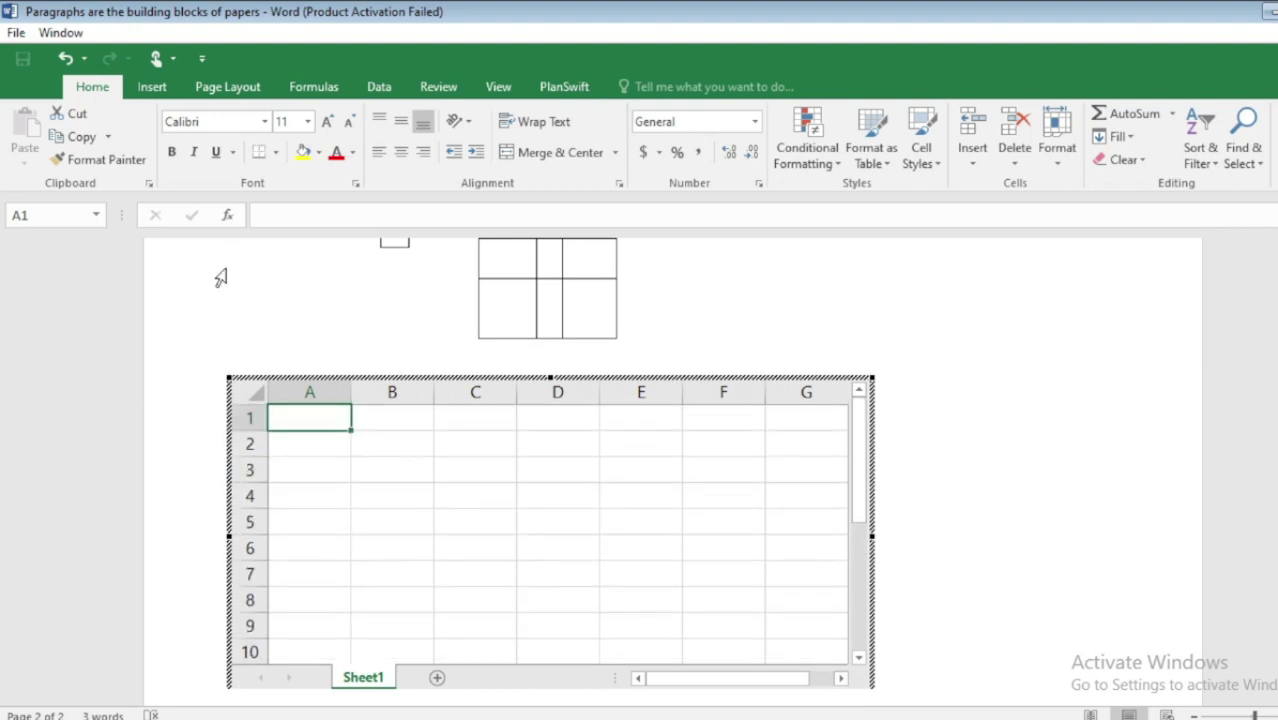
Switch to the ADNAN COOLING CENTER workbook in Excel and copy the range A3:J15 containing the product table.
left_click(221, 278)
double_click(270, 365)
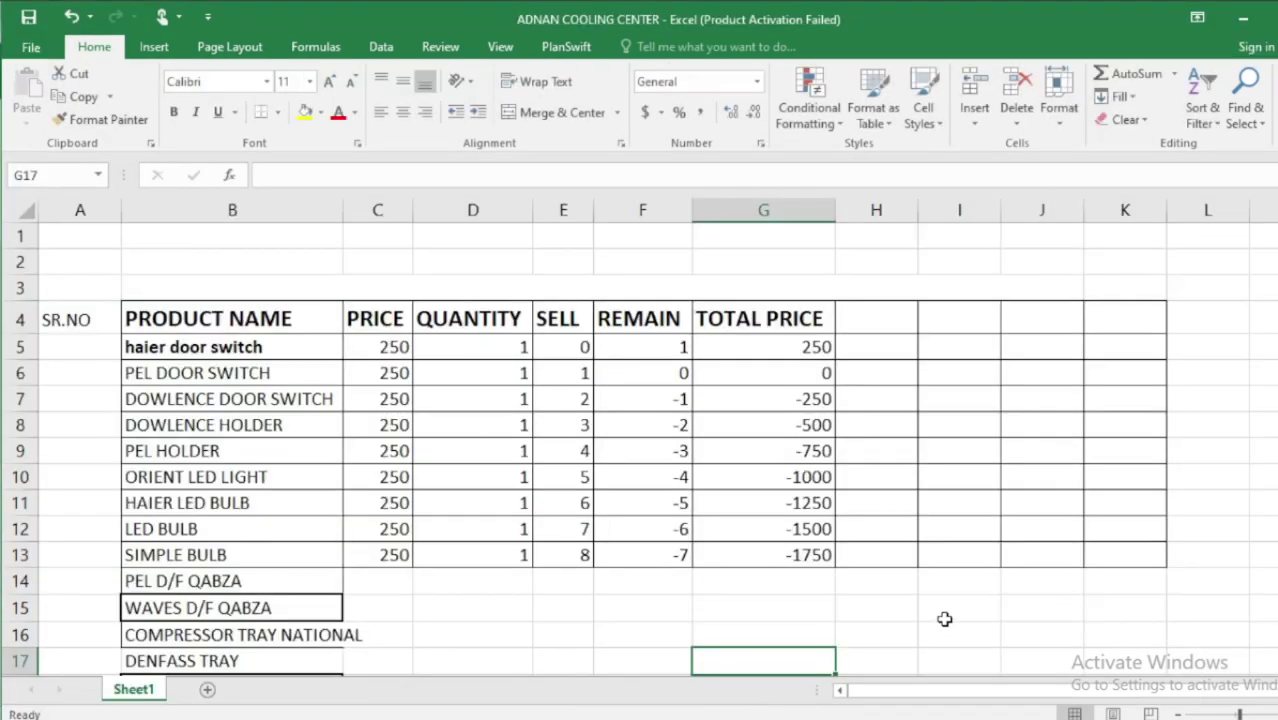
left_click_drag(827, 588, 133, 313)
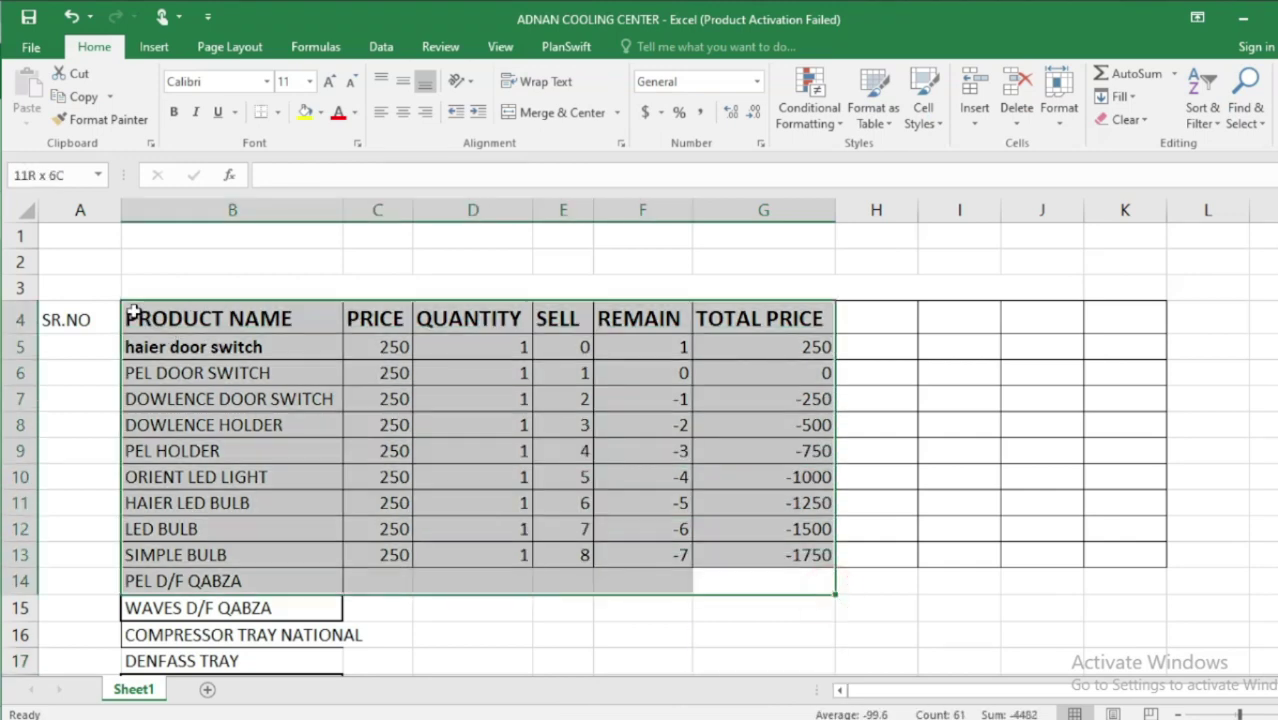
left_click(130, 312)
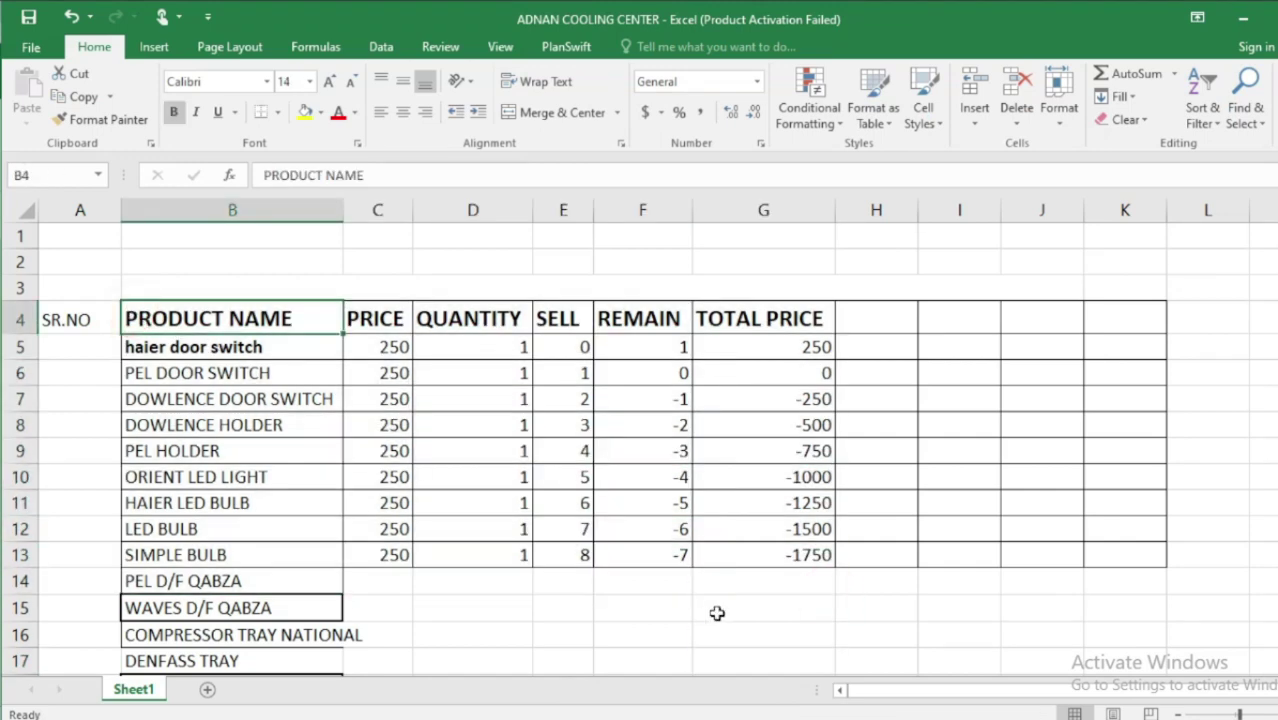
left_click_drag(778, 597, 94, 291)
key("ctrl+c")
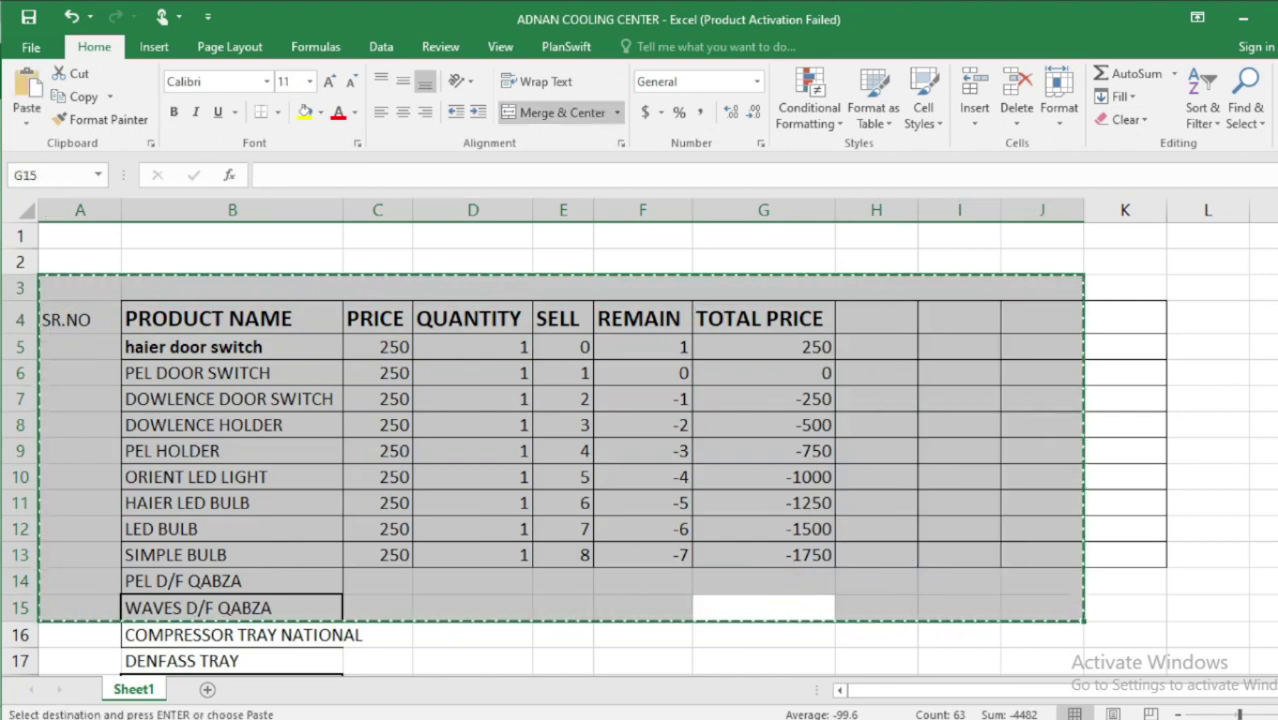
Switch back to the Word document, paste the copied product table at cell A1 of the embedded spreadsheet, and leave spreadsheet editing.
left_click(655, 718)
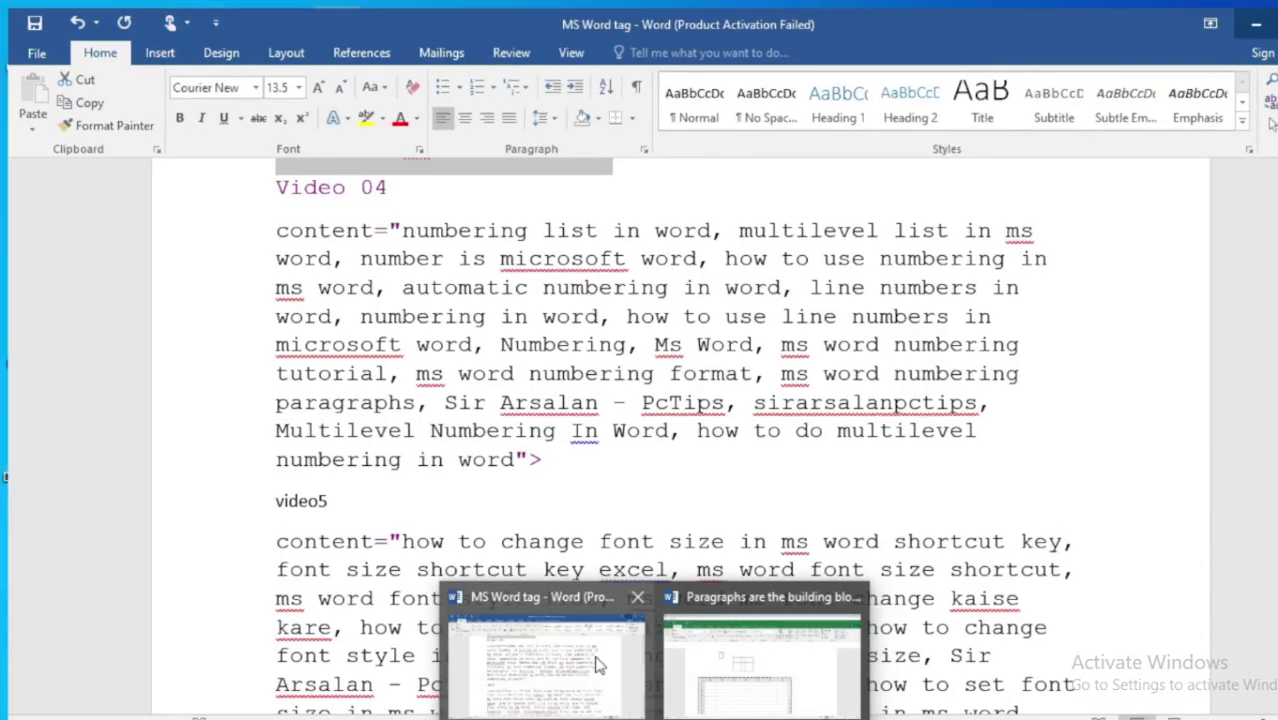
left_click(751, 631)
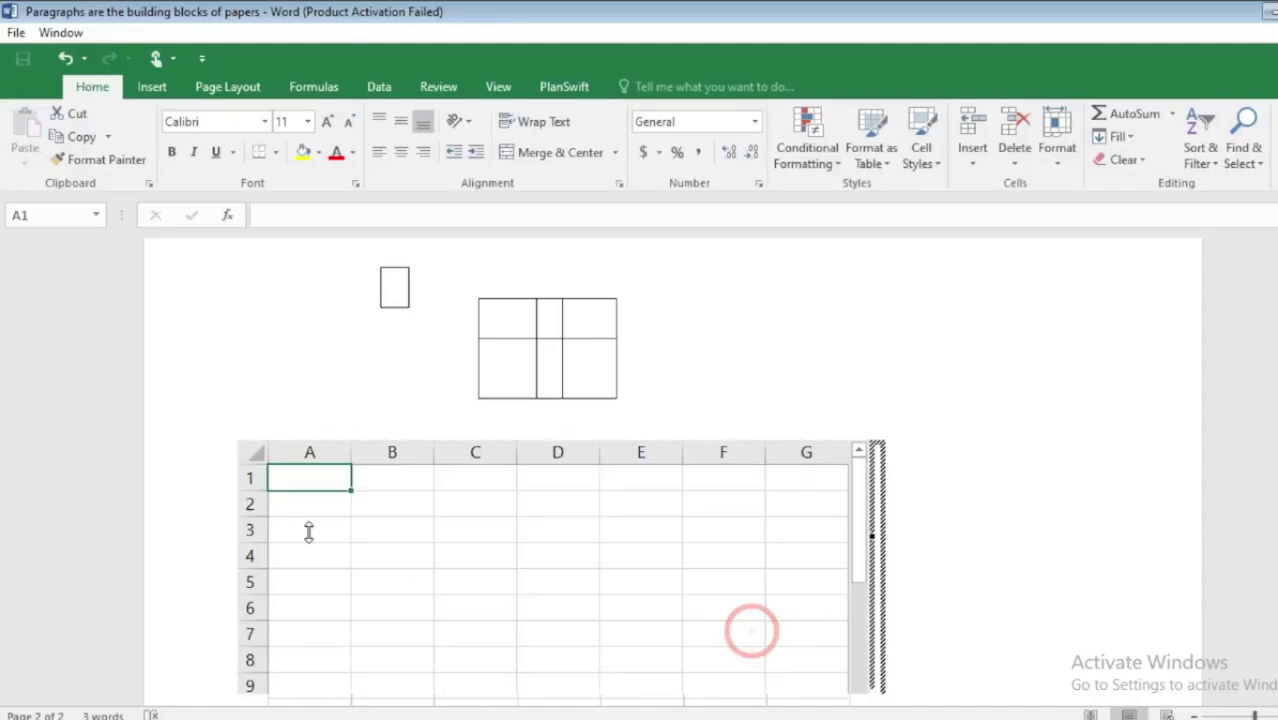
key("ctrl+v")
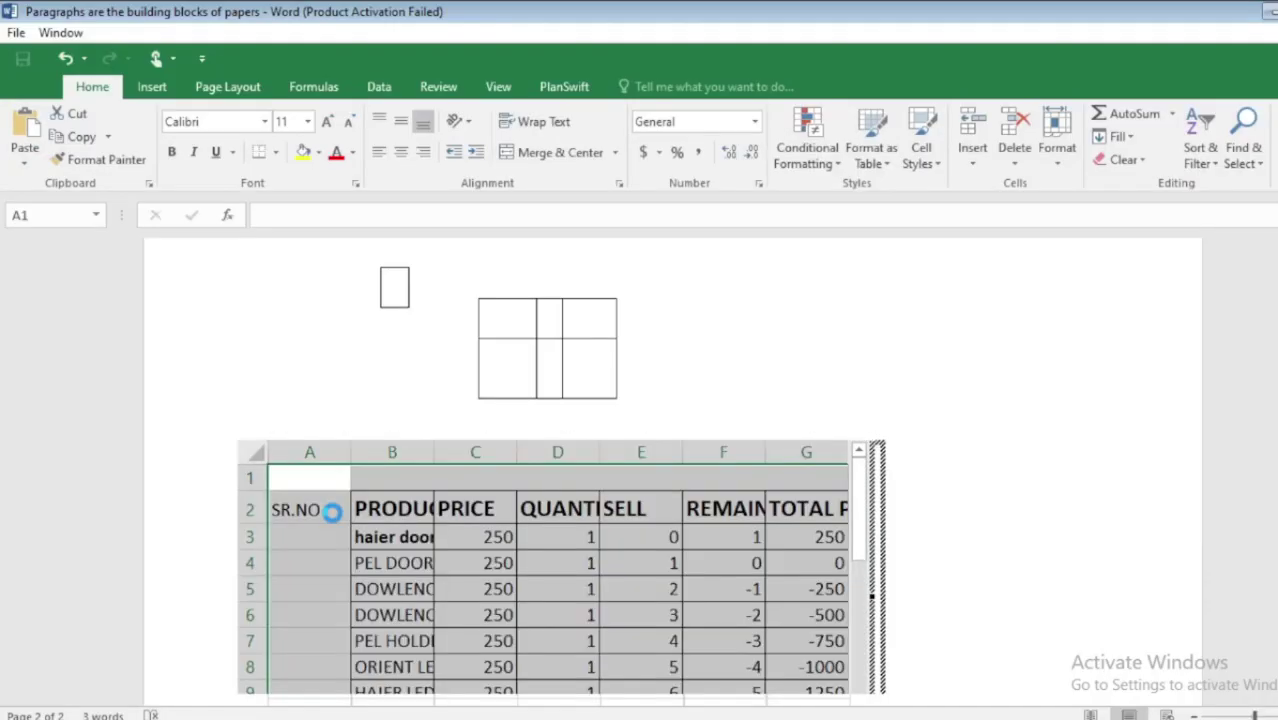
left_click(521, 313)
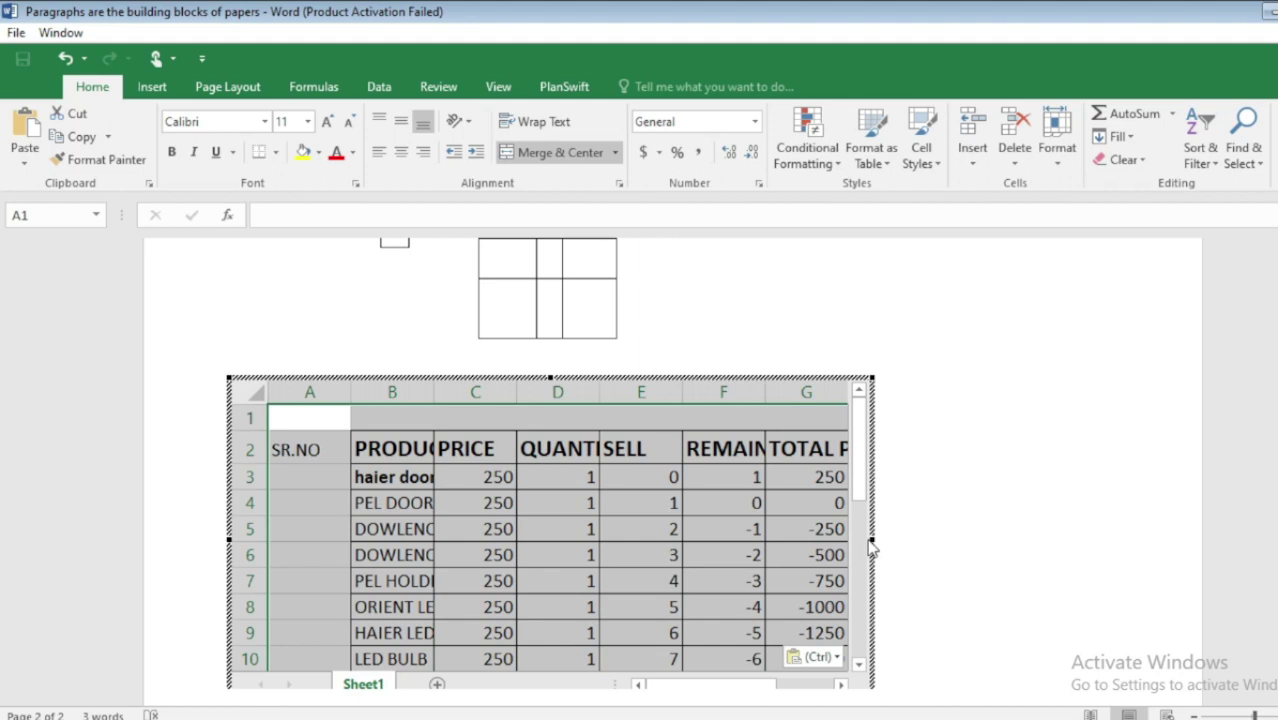
scroll(1070, 499, "down", 2)
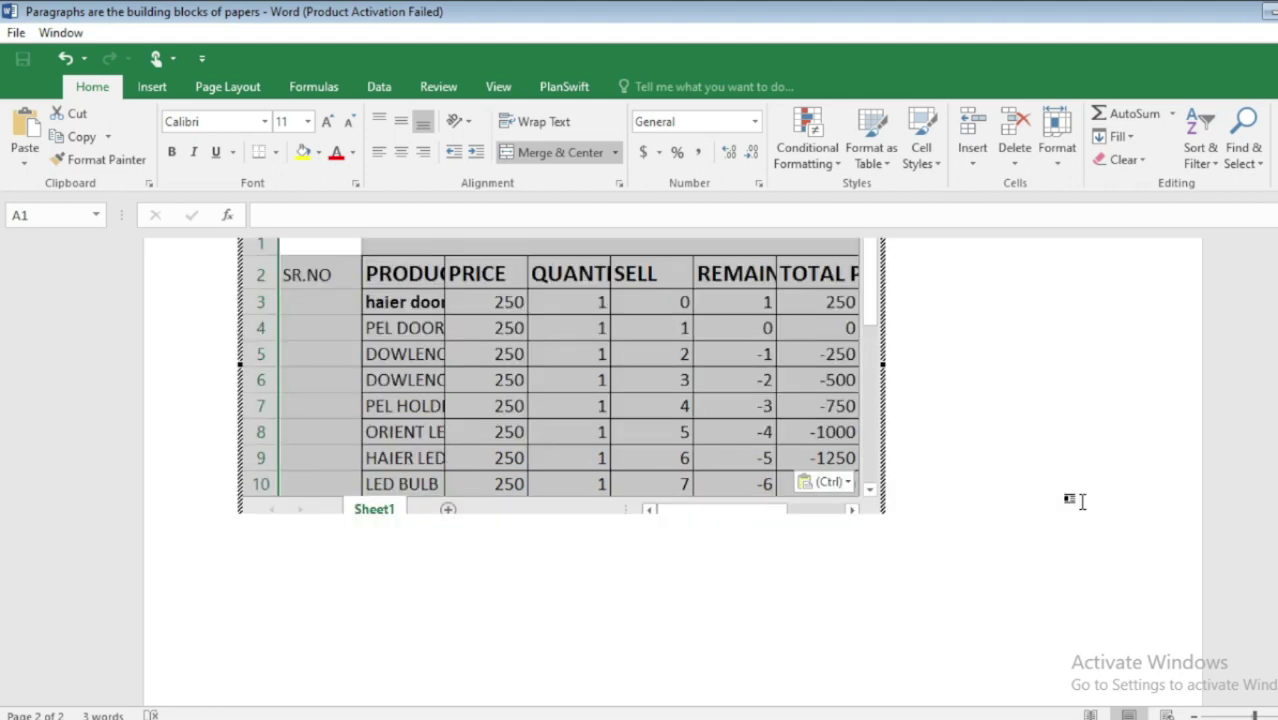
left_click(1080, 499)
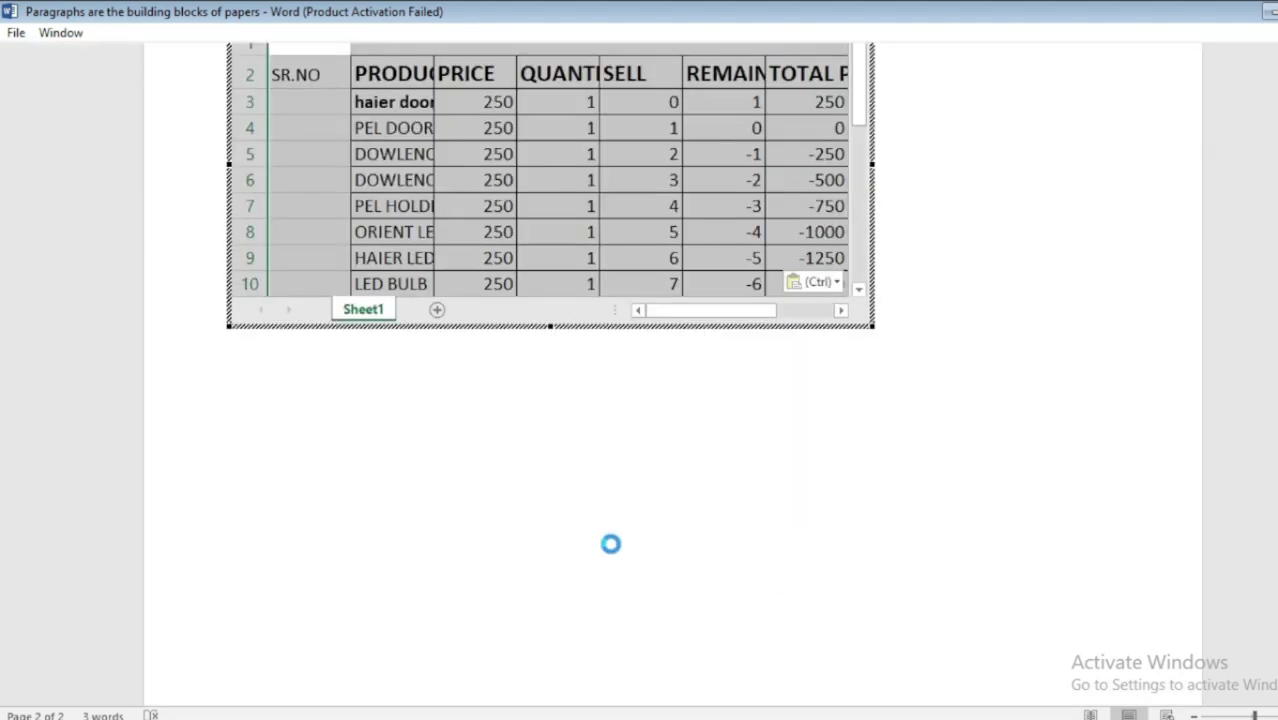